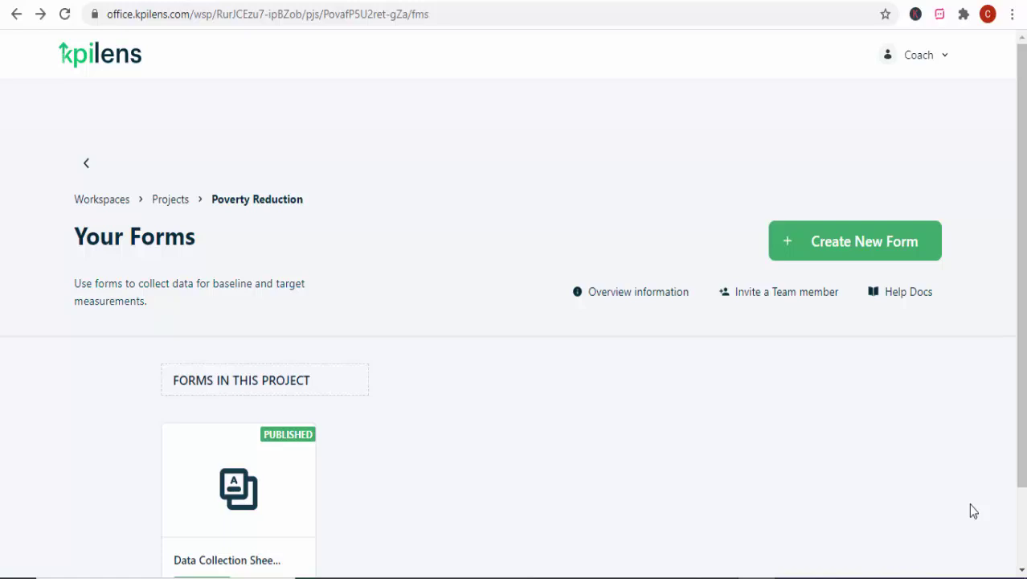
scroll(922, 482, down, 2)
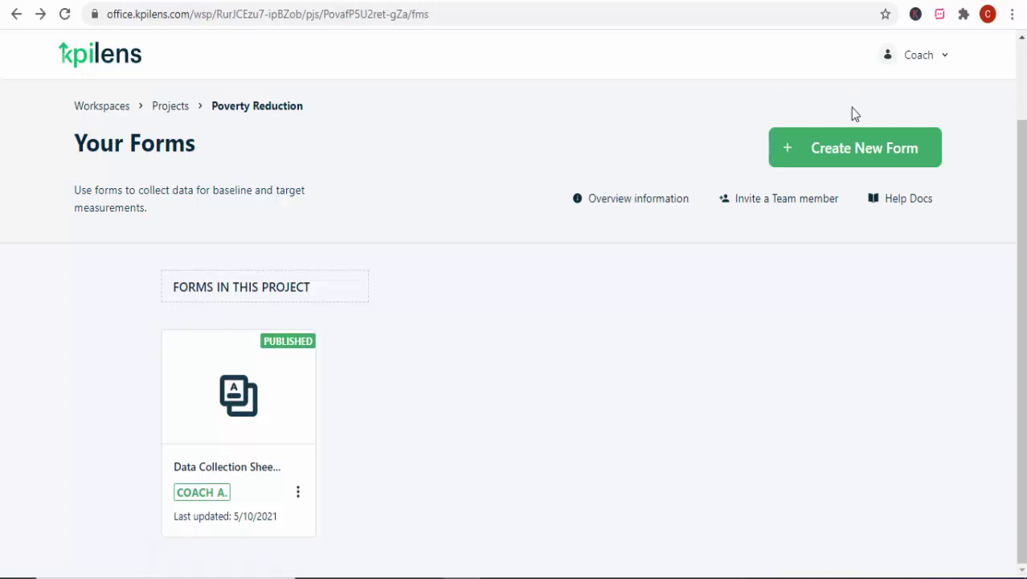
click(852, 155)
click(830, 200)
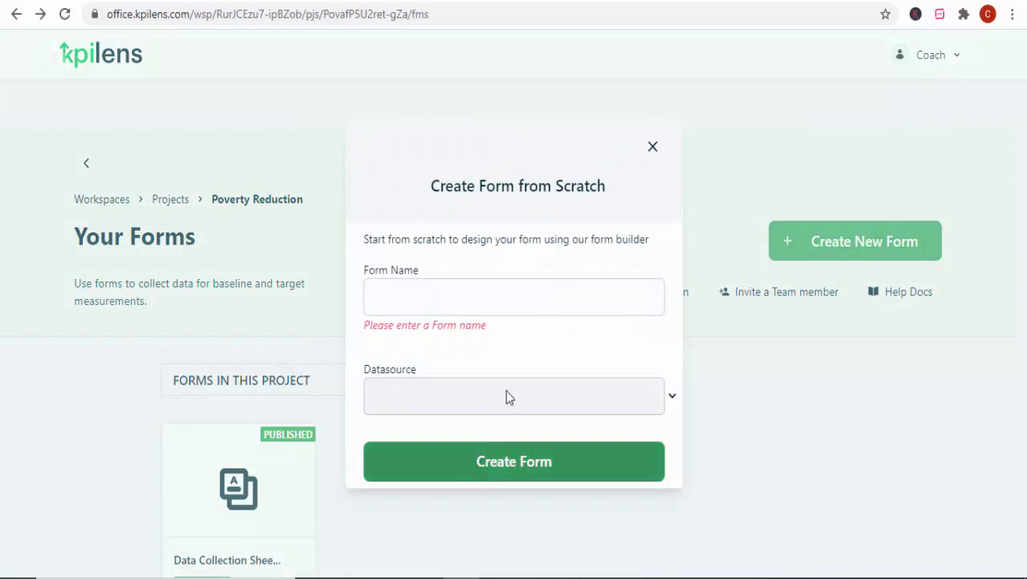
click(654, 146)
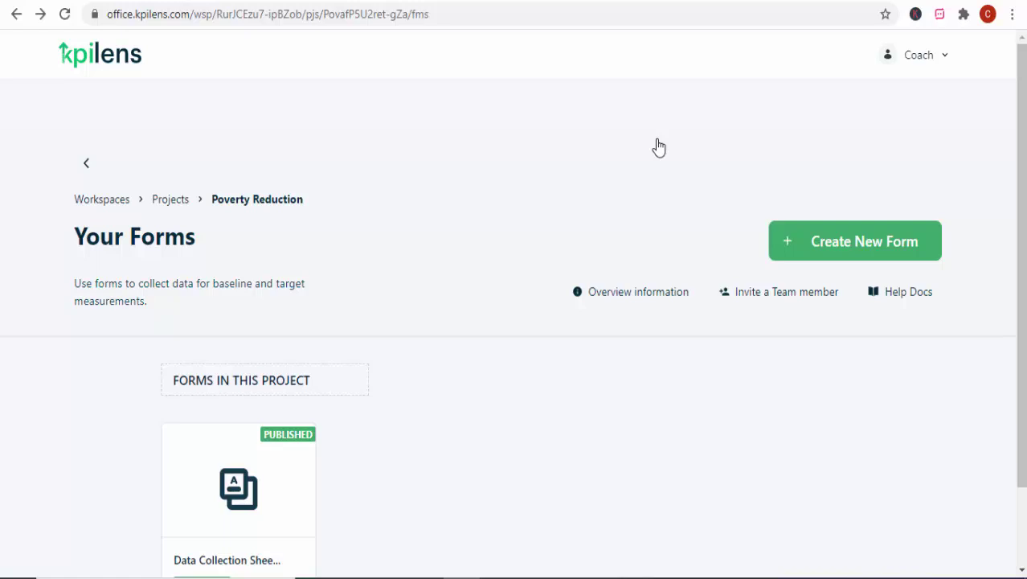
Open a preview of the published Data Collection Sheet on Rural Finance form.
scroll(1021, 321, down, 2)
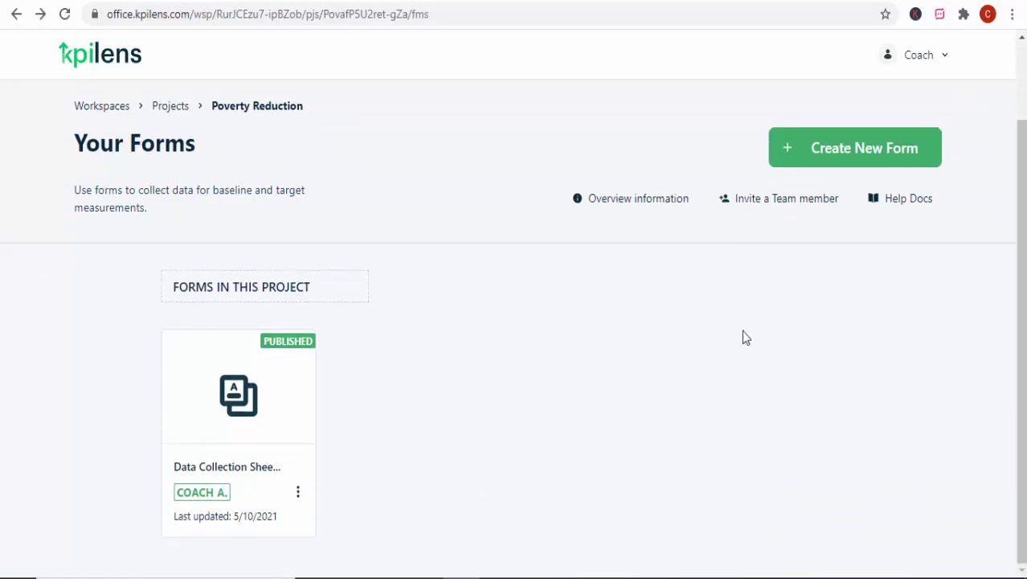
click(298, 492)
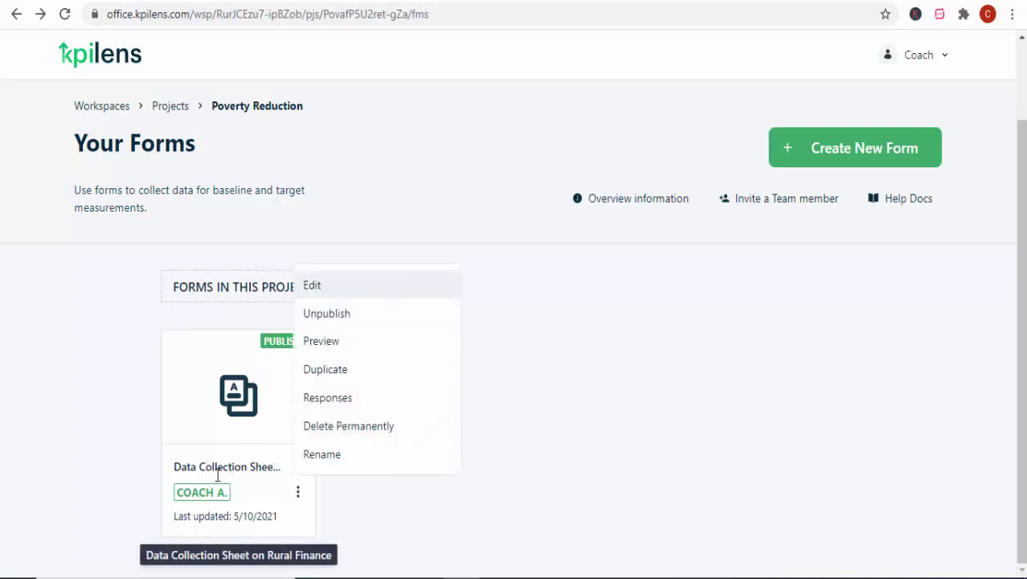
click(348, 343)
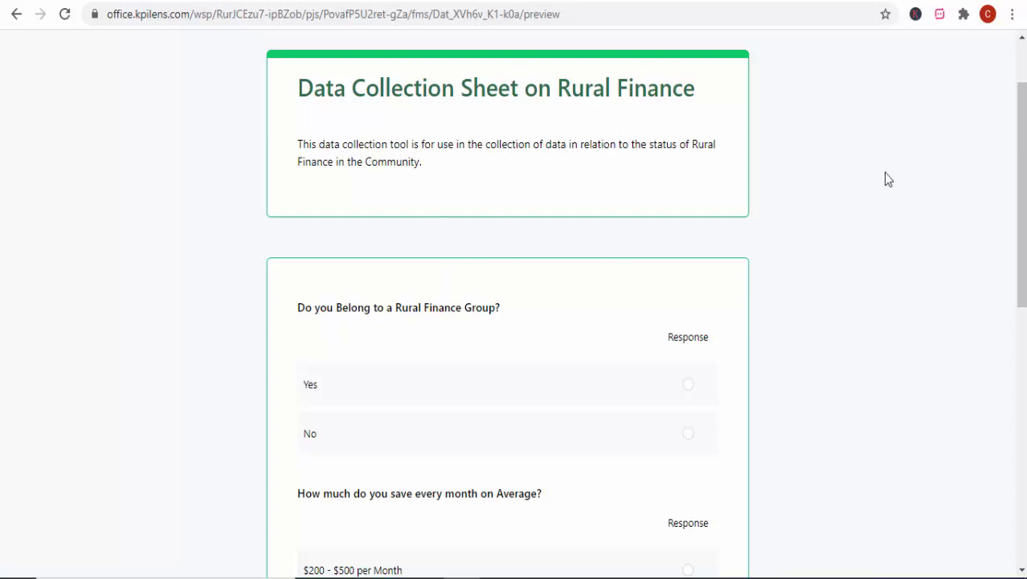
Answer the previewed form with Yes for group membership, $1001 - $1500 per Month for savings and Between $100 - $1000 for borrowing.
drag(1020, 193, 1020, 259)
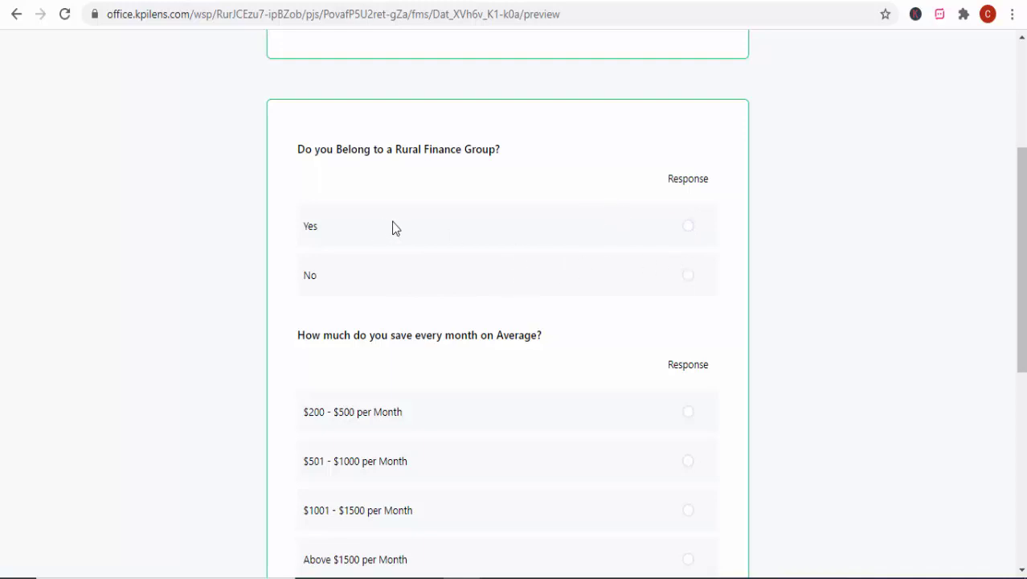
click(690, 228)
drag(1022, 257, 1022, 357)
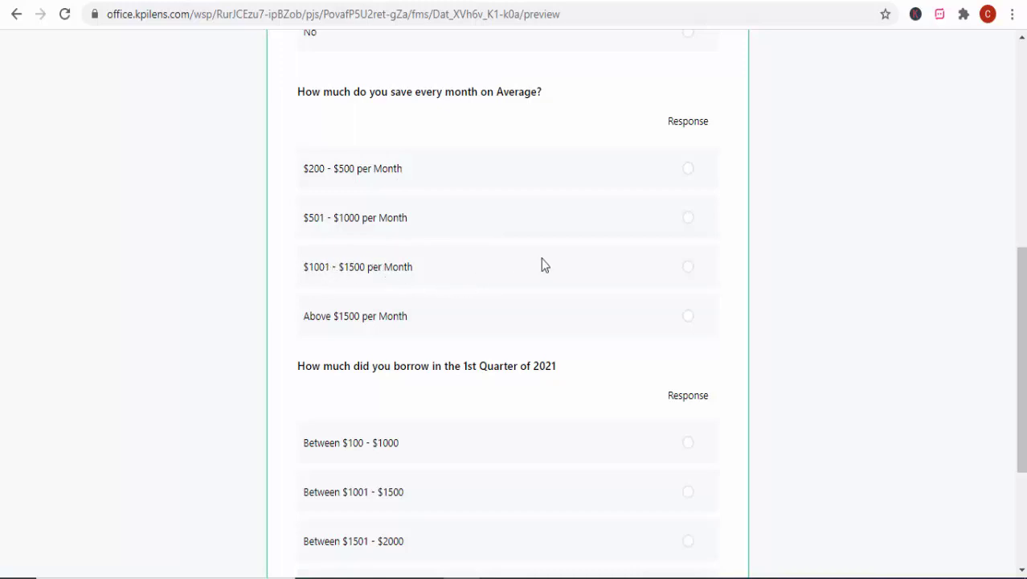
click(692, 272)
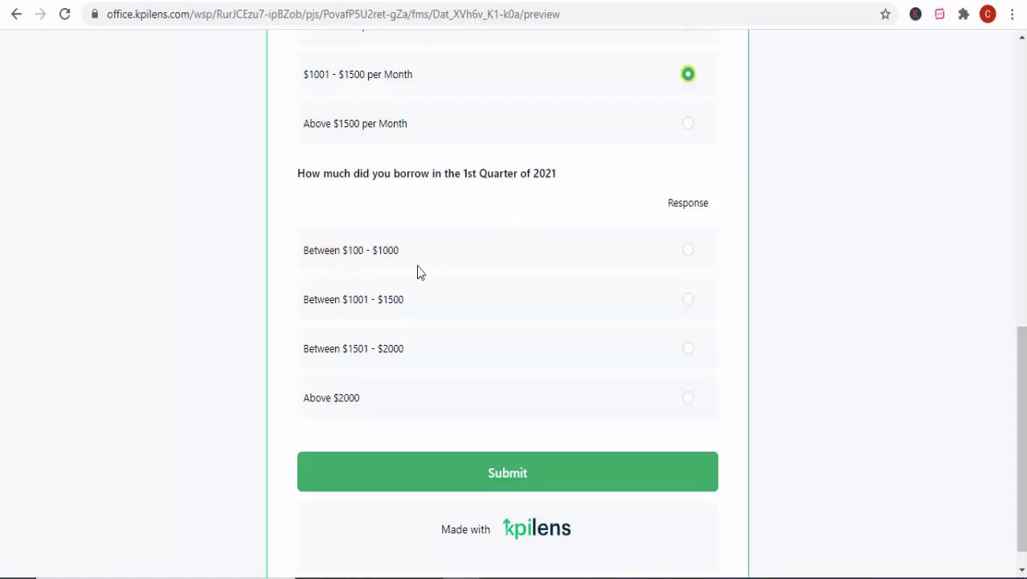
click(690, 252)
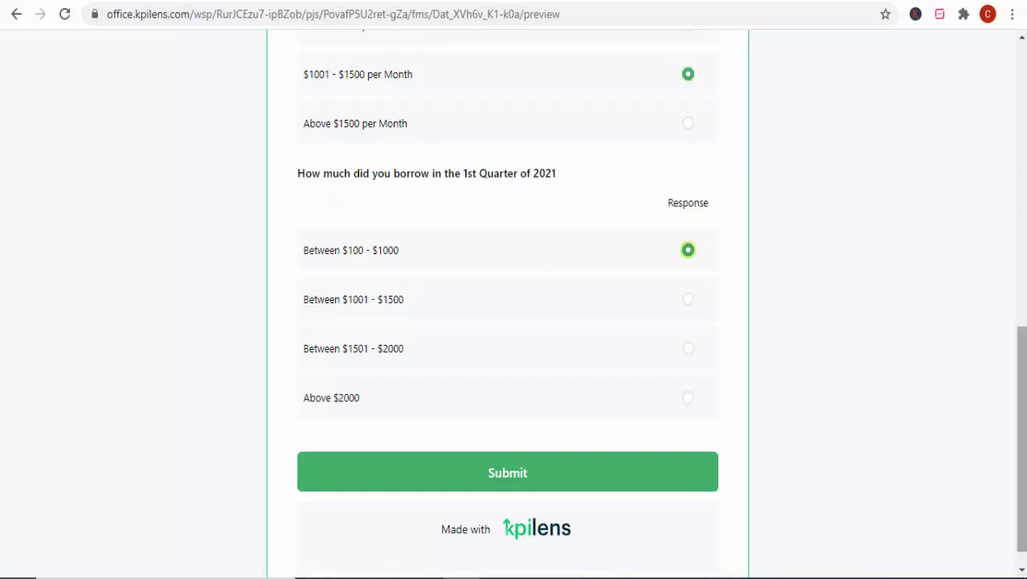
Review the whole previewed form, from its title and description through the three answered questions to the end.
drag(1021, 518, 951, 474)
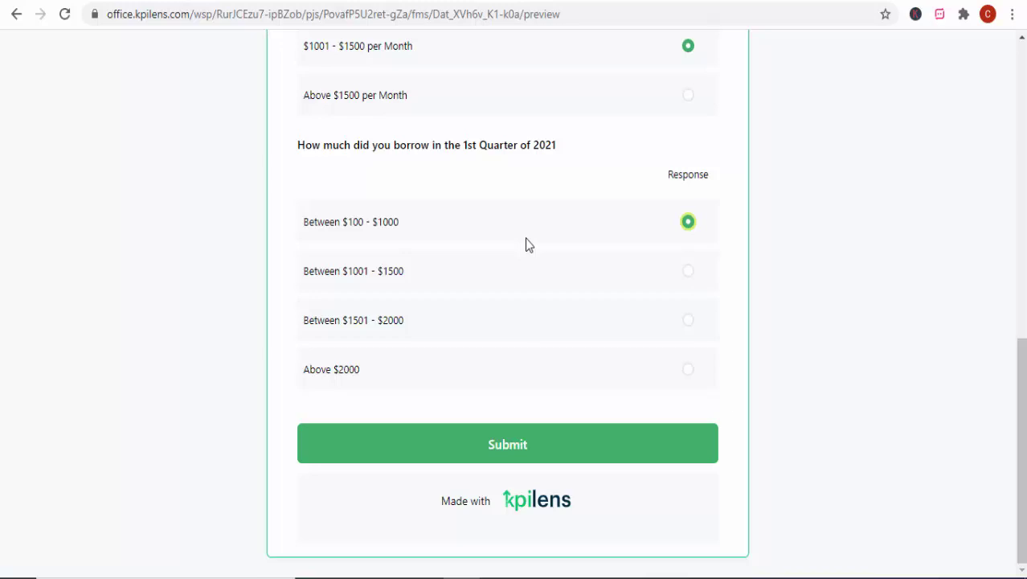
drag(1021, 402, 1020, 272)
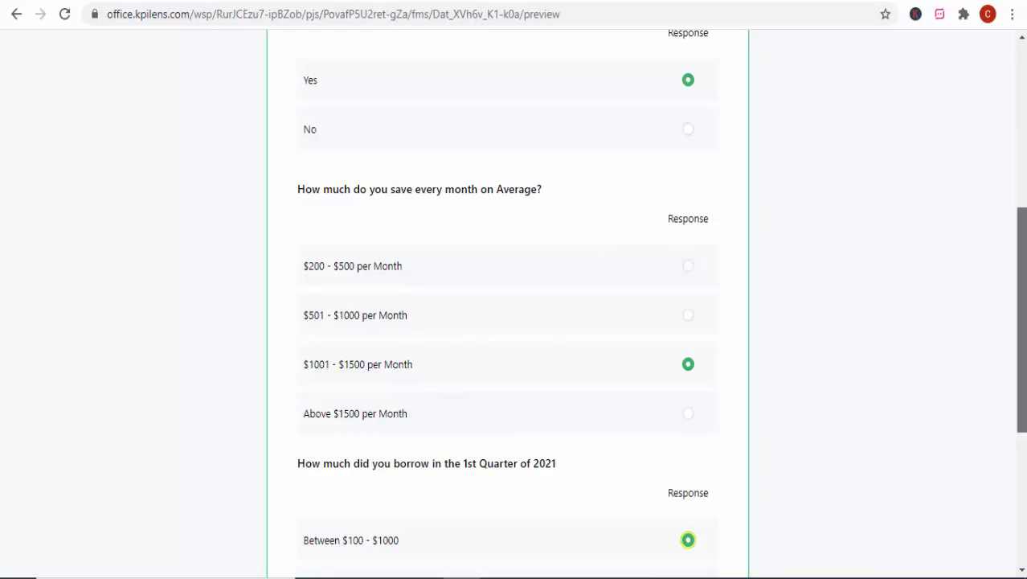
drag(1021, 322, 1021, 430)
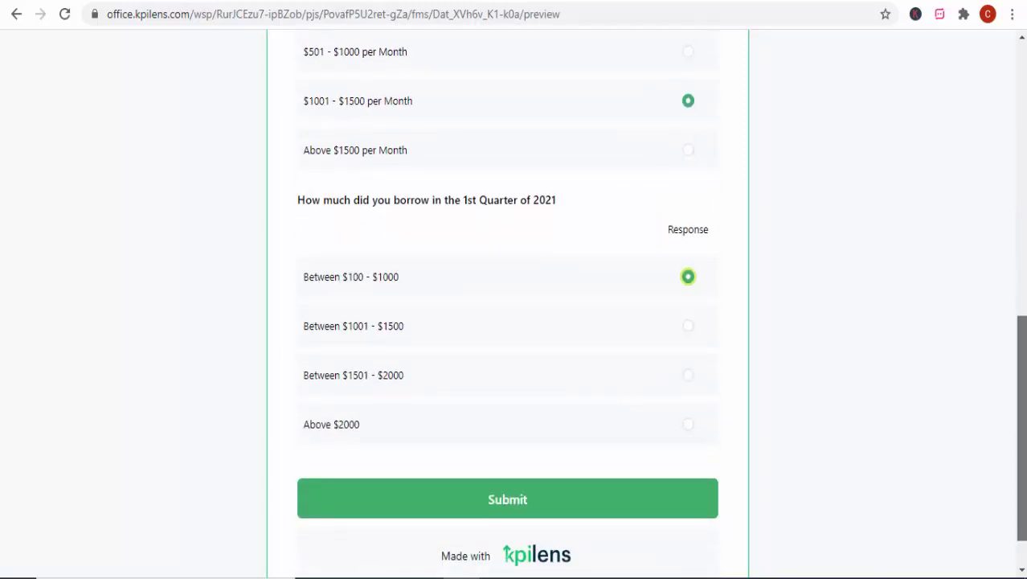
scroll(507, 306, up, 15)
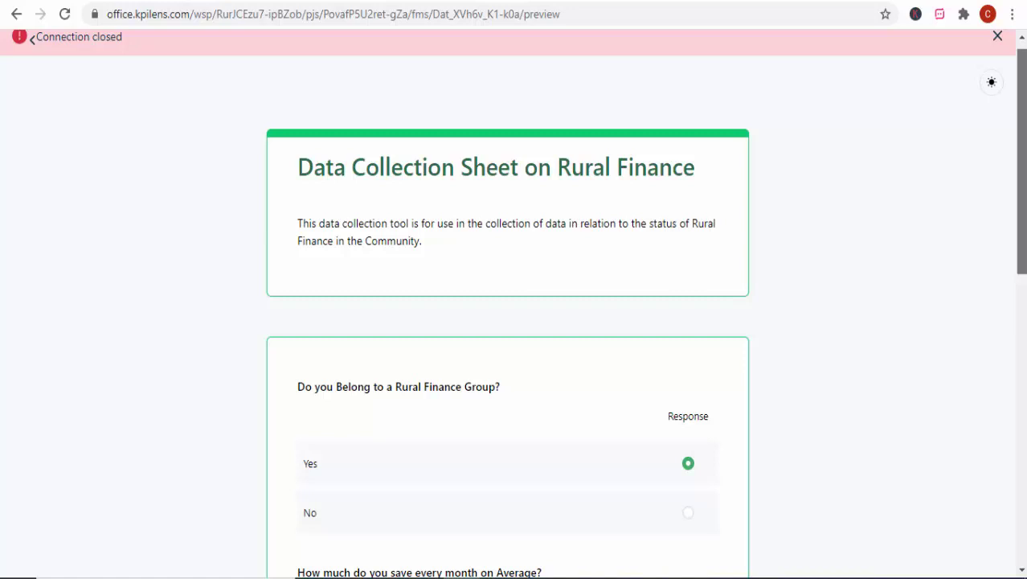
scroll(507, 321, down, 5)
scroll(507, 321, up, 2)
scroll(507, 321, down, 5)
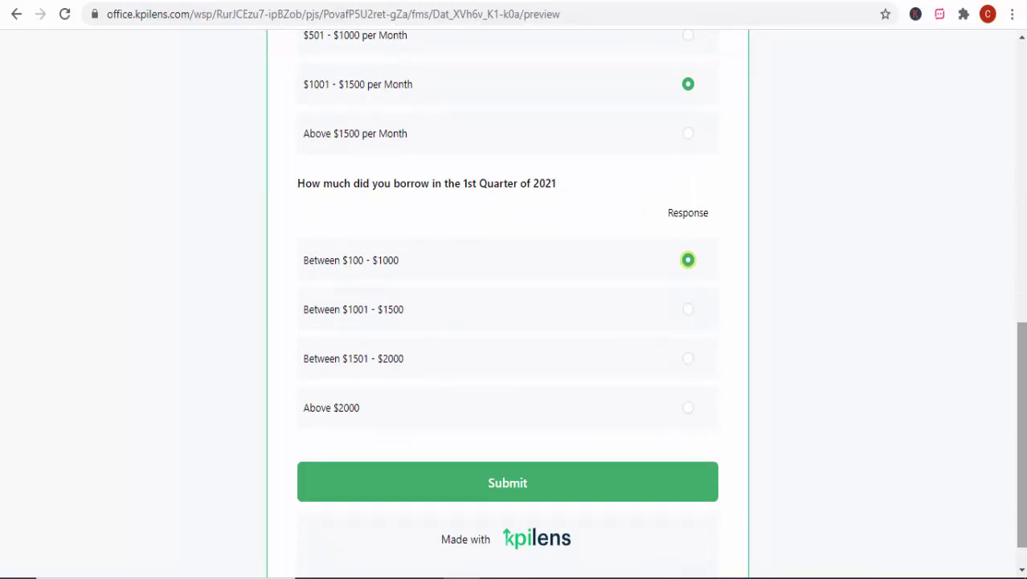
scroll(595, 275, up, 12)
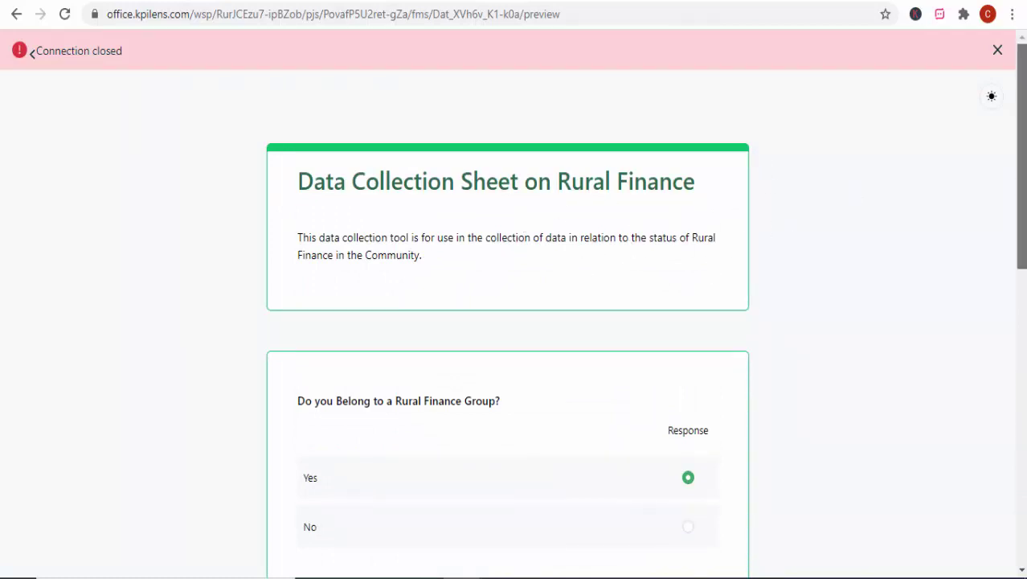
scroll(1019, 187, down, 3)
scroll(507, 322, down, 2)
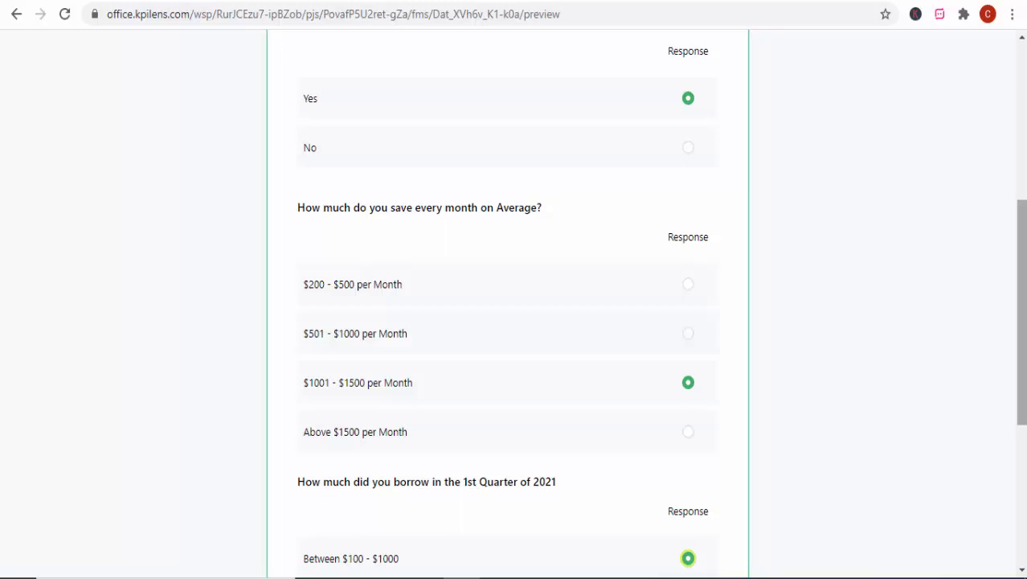
scroll(507, 306, down, 4)
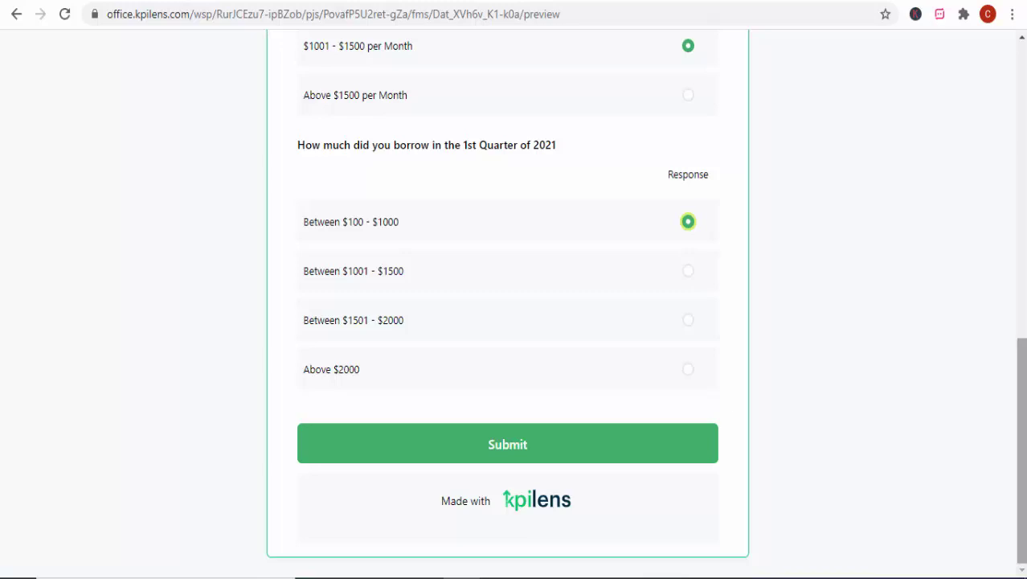
scroll(507, 305, up, 6)
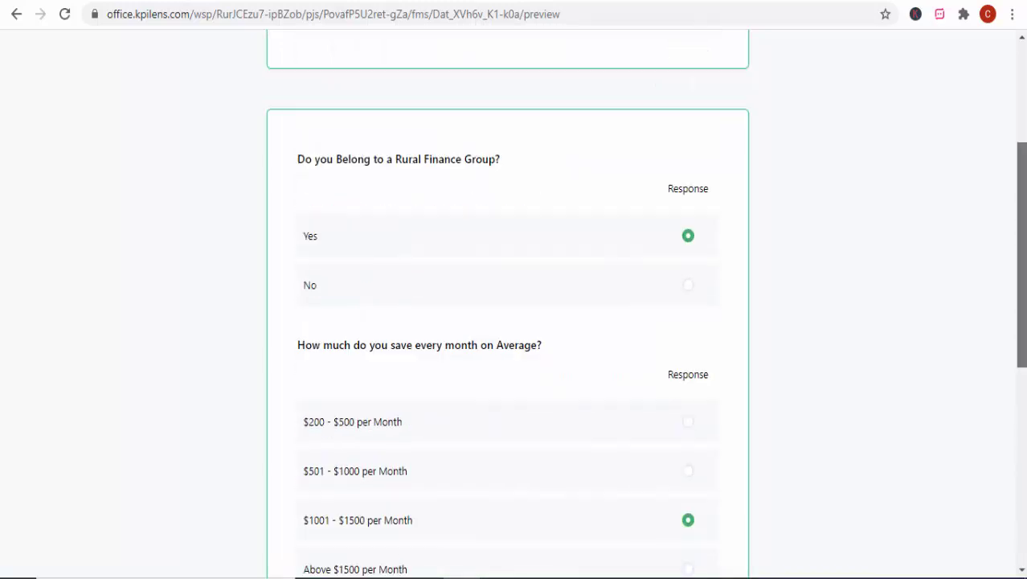
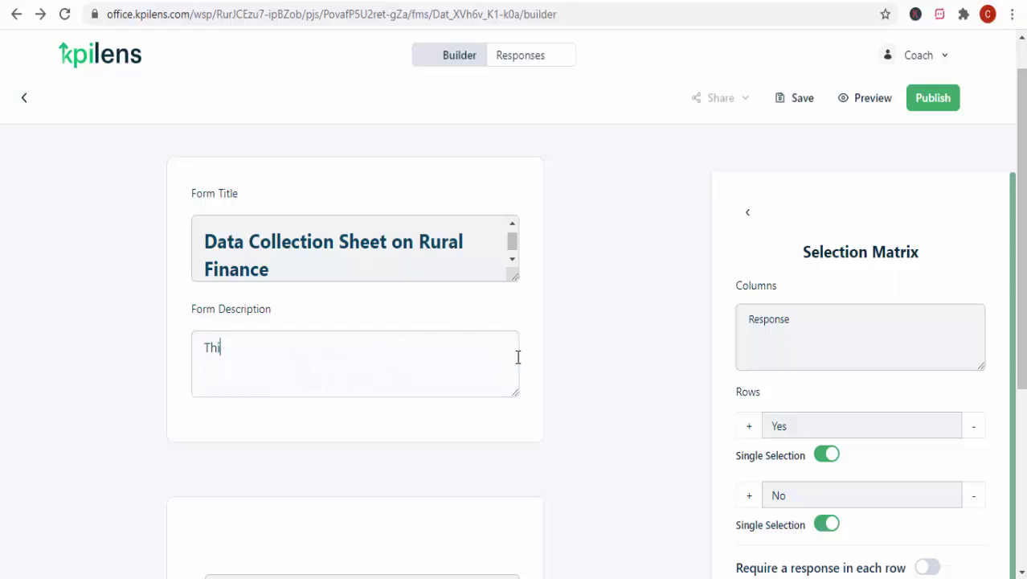
Complete the form description as "This data collection tool is for use in the collection of data in relation to the status of Rural Finance in the Community.".
text(data collection )
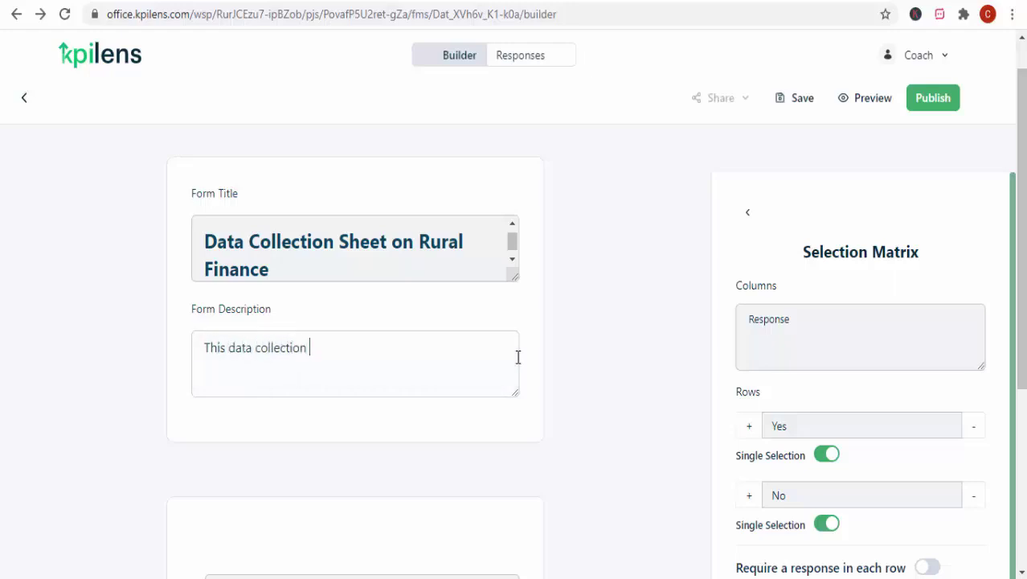
text(tool is for use)
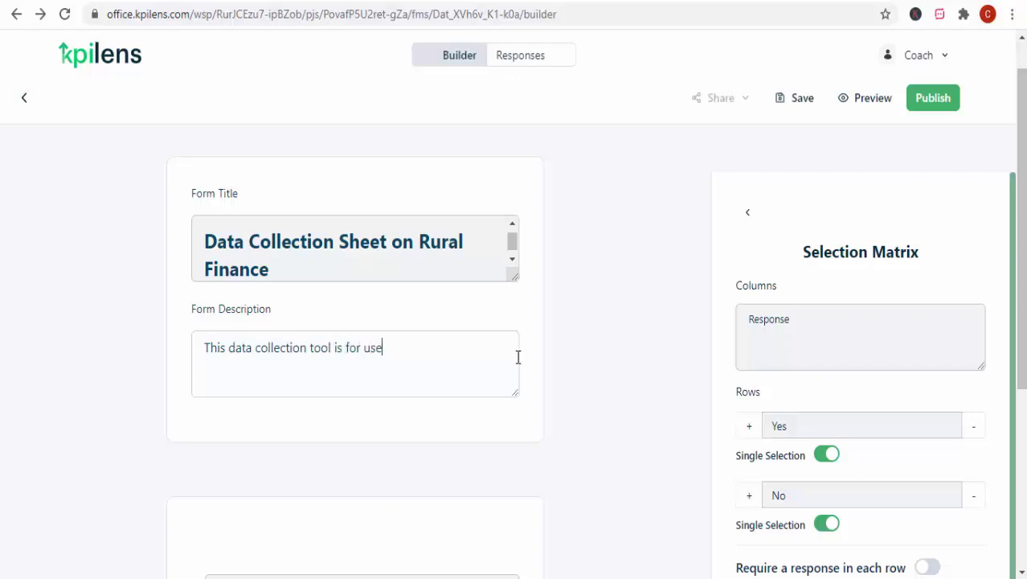
text( in the cp)
text(lection of i)
text(n)
key(BackSpace)
key(BackSpace)
text(daa)
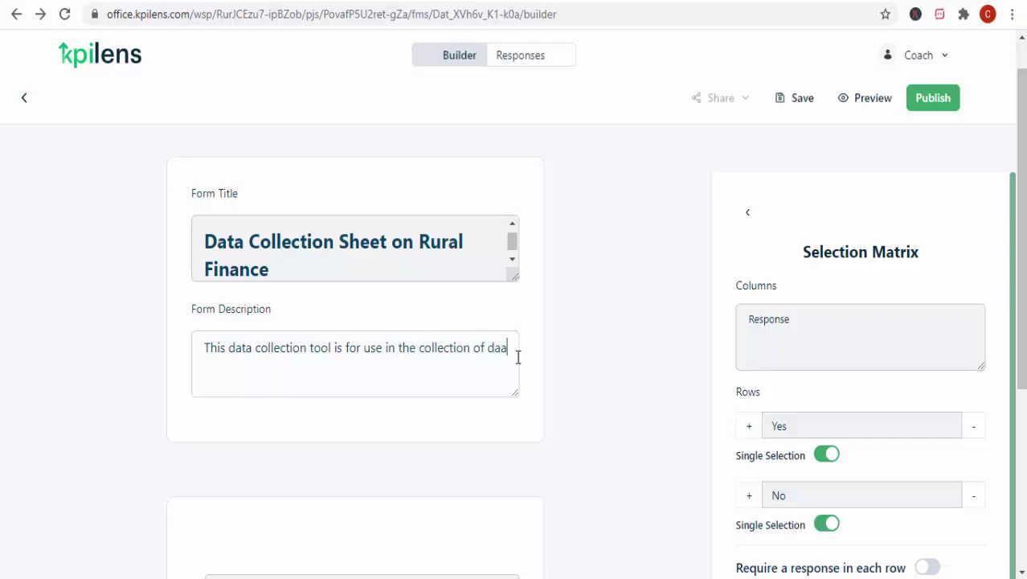
key(BackSpace)
text(ta in relation to the )
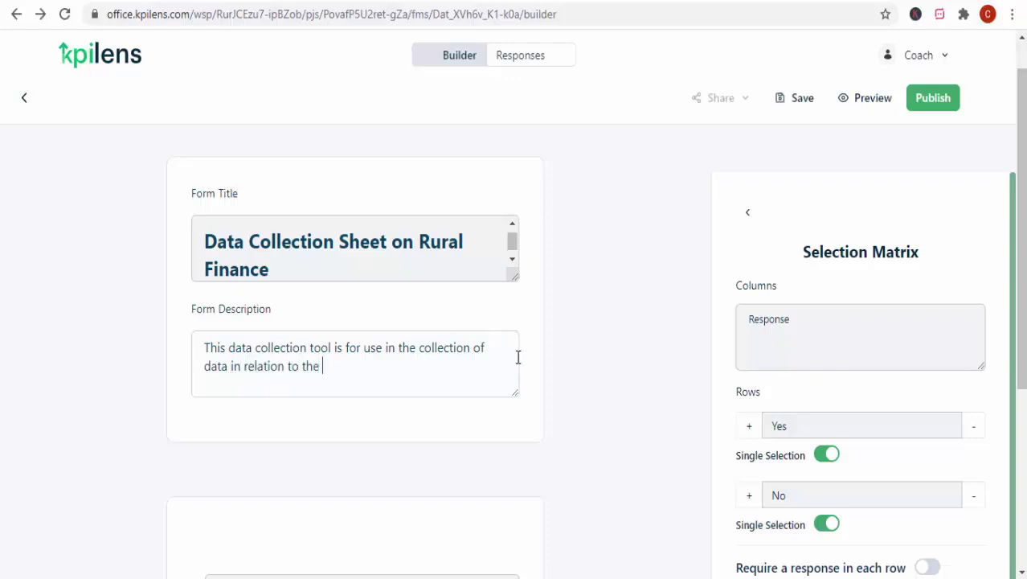
text(status of Rural)
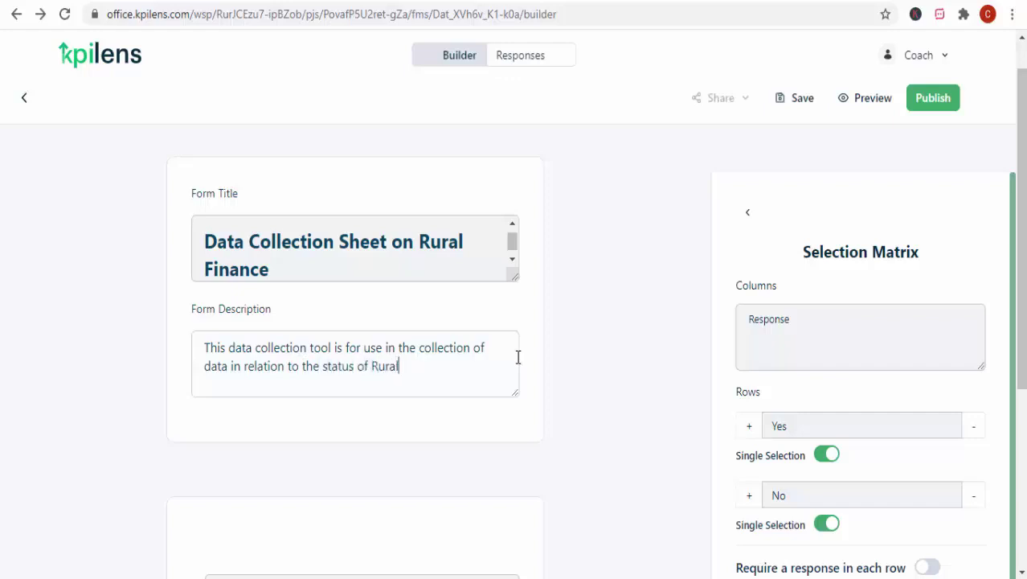
text( Financ)
text(e in )
text(a)
key(BackSpace)
text(the Community.)
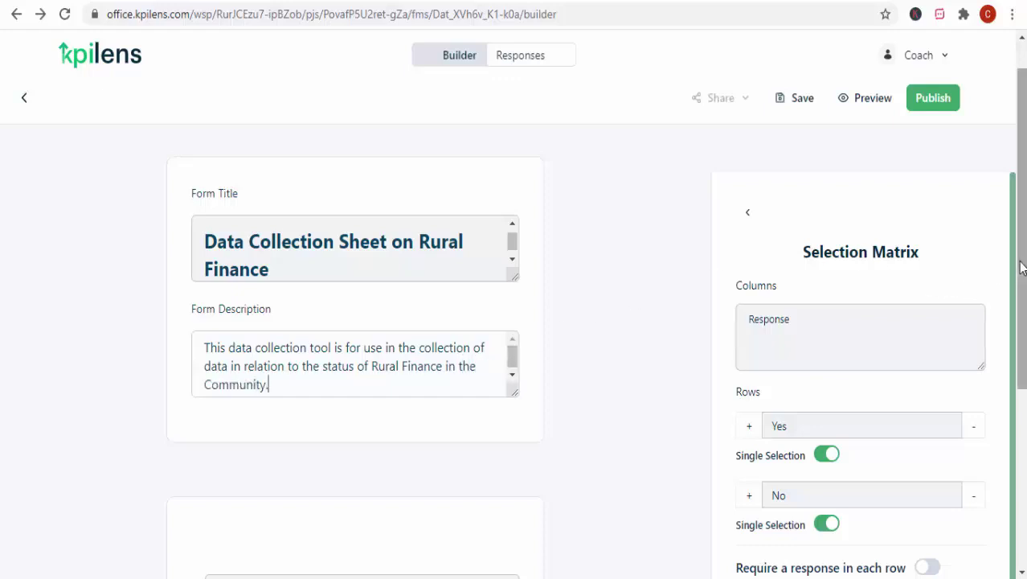
Add a Selection Matrix element to the form below the question about belonging to a Rural Finance Group.
scroll(1019, 273, down, 3)
scroll(515, 353, down, 2)
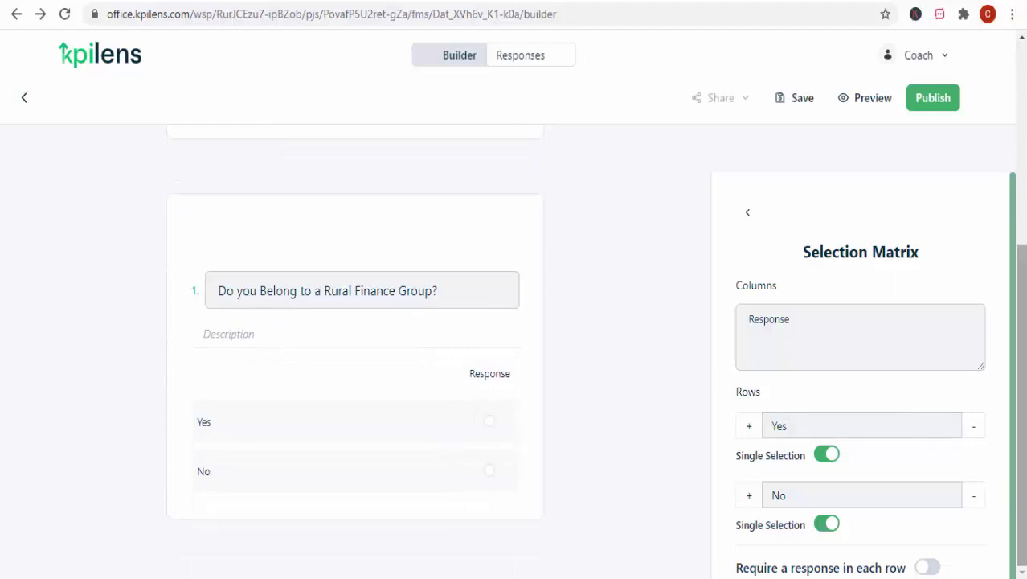
click(748, 214)
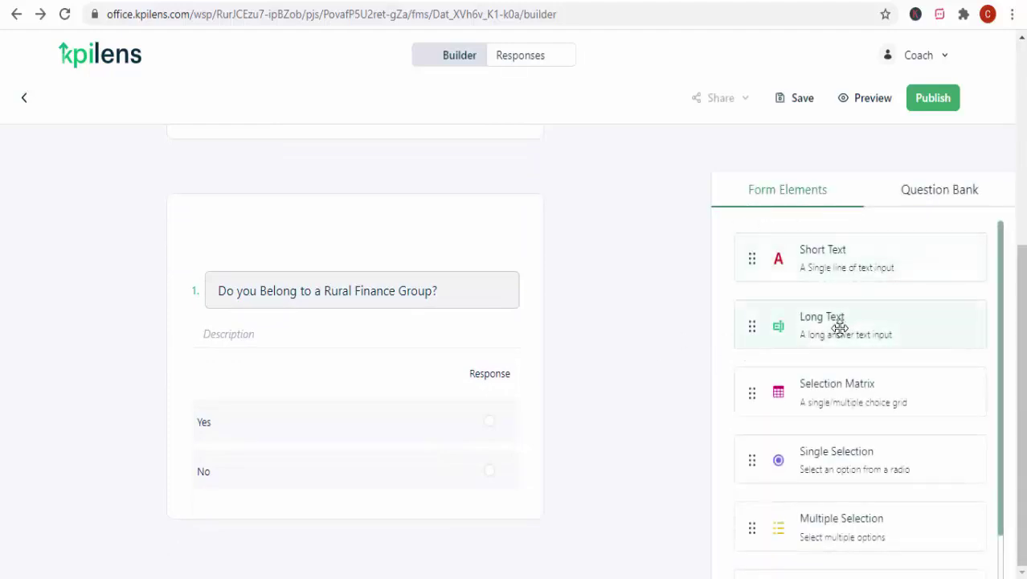
drag(831, 397, 363, 545)
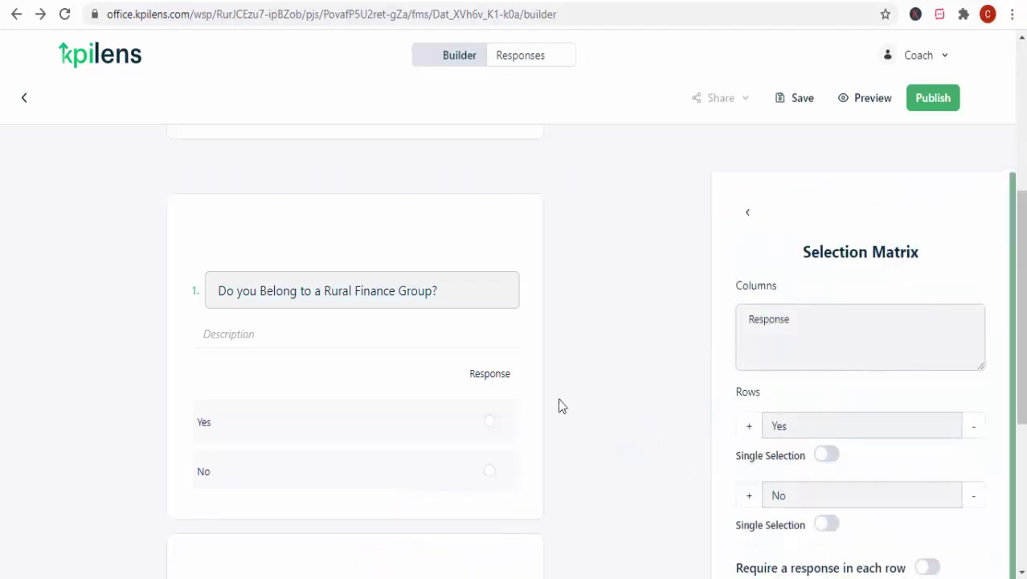
Enter "How much do you save every month on Average?" as the text of question 2.
scroll(426, 242, up, 2)
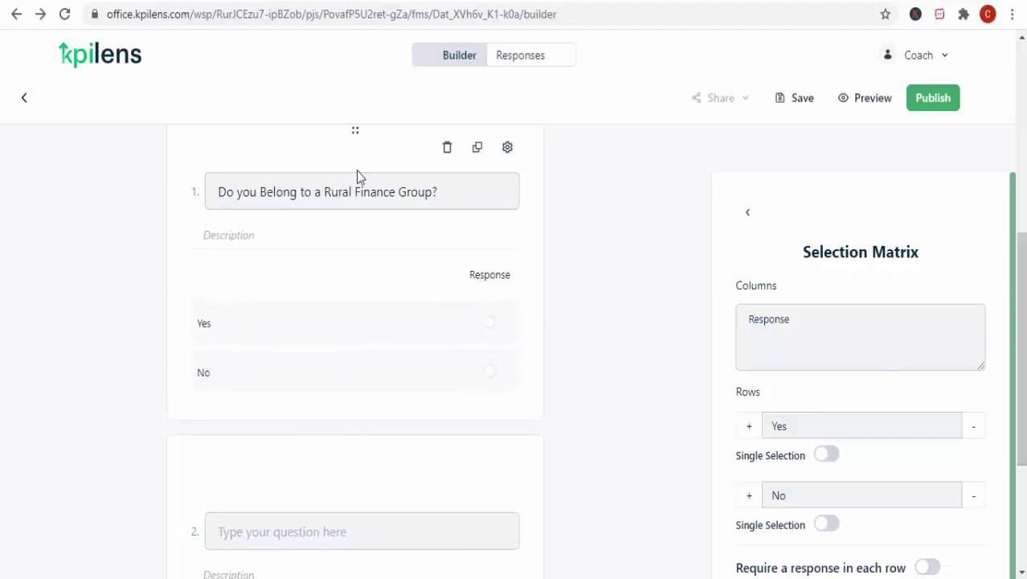
scroll(956, 389, down, 2)
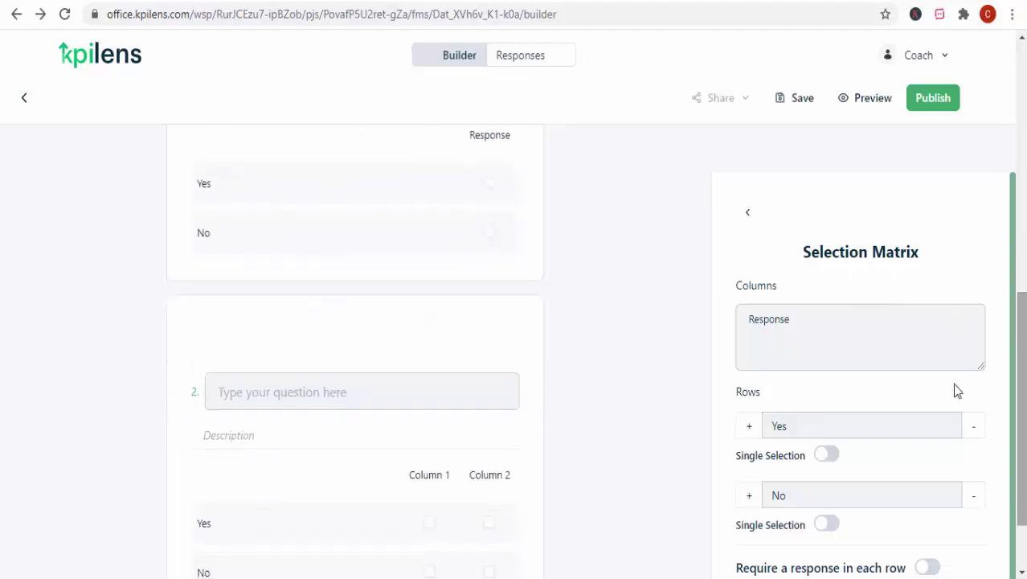
click(417, 392)
text(How)
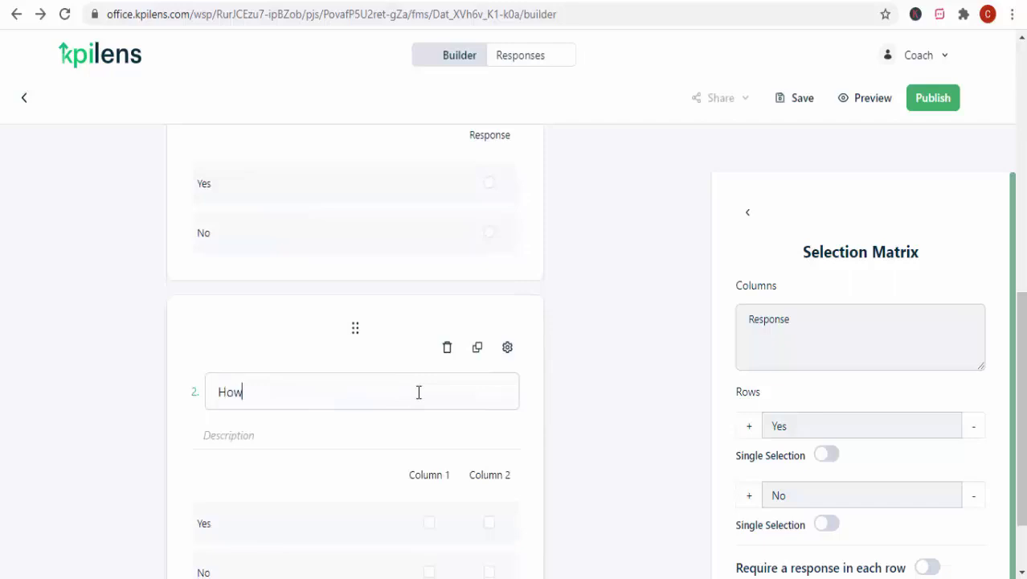
text( much do you save every)
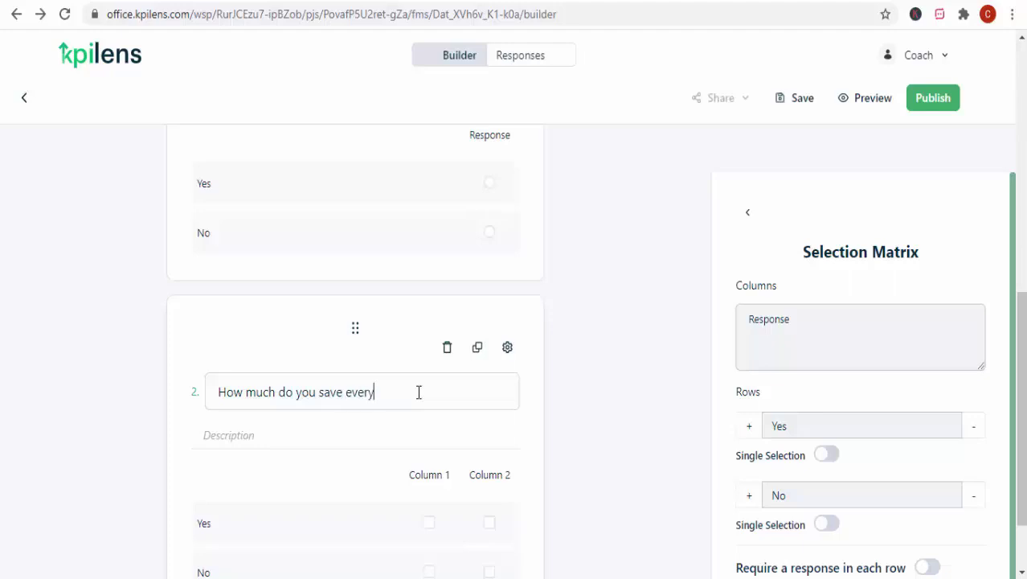
text( month on Average?)
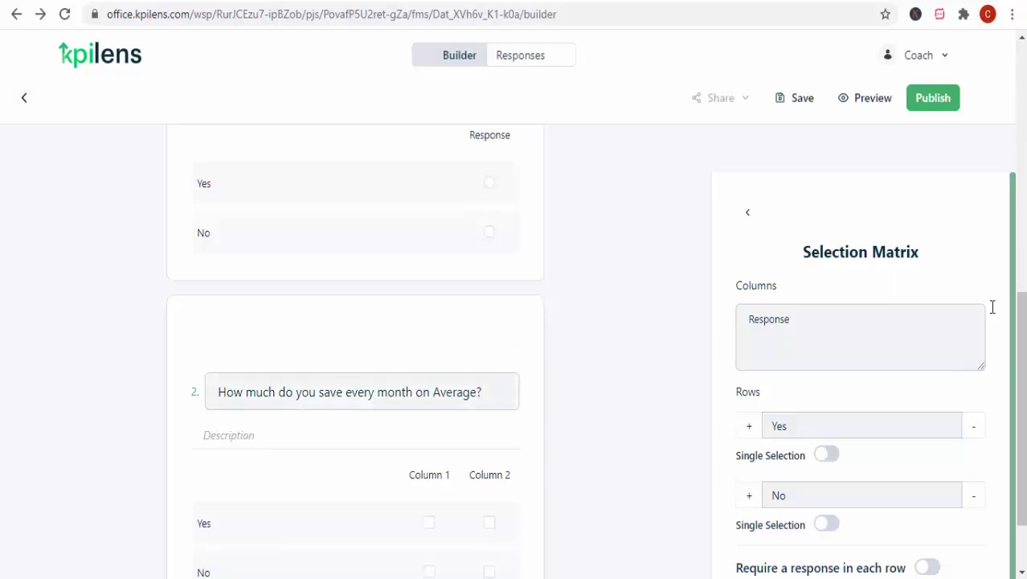
scroll(839, 397, down, 1)
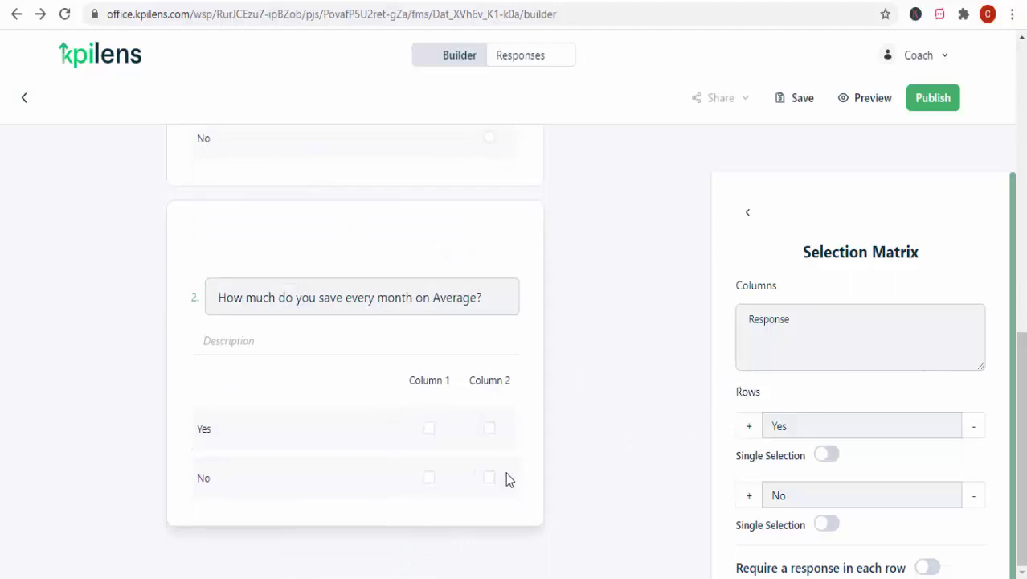
Turn on Single Selection for the Yes and No rows of the monthly savings question.
click(794, 356)
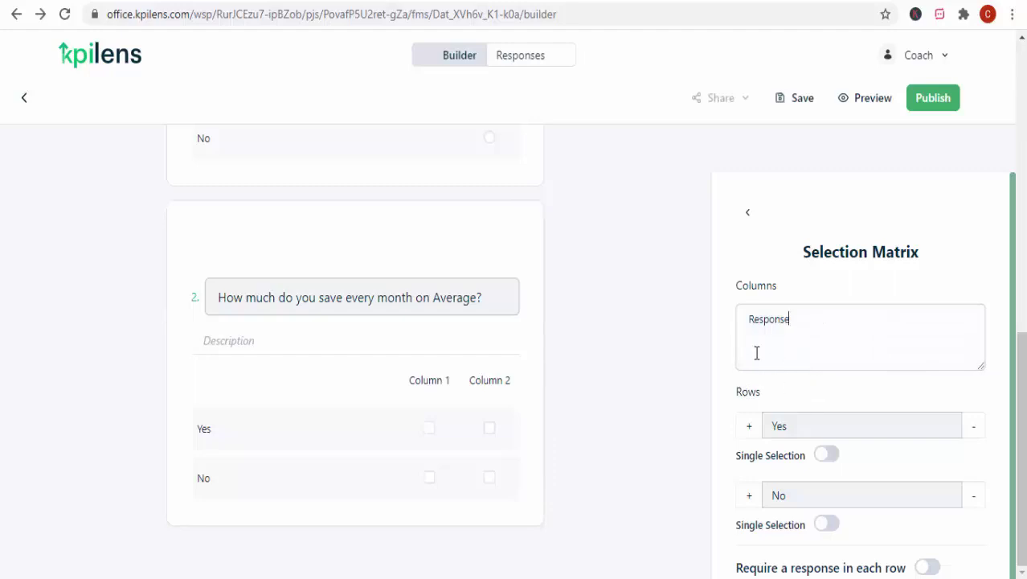
click(432, 384)
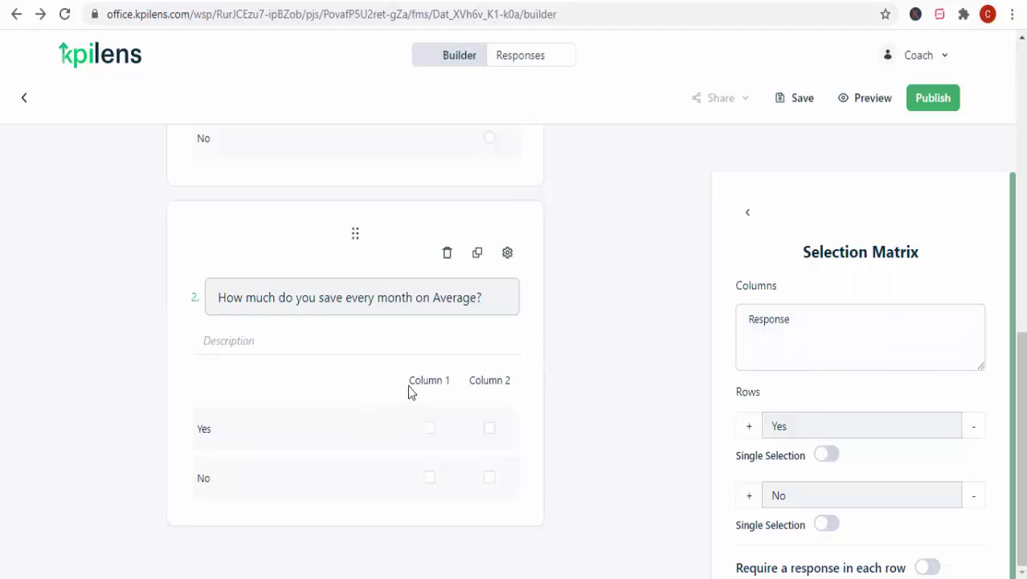
click(429, 428)
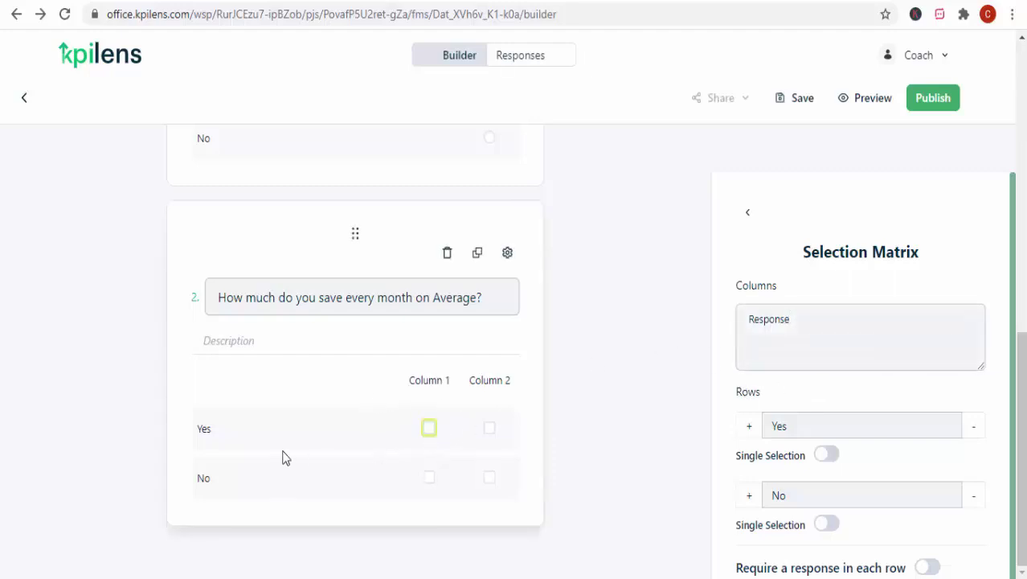
click(430, 430)
click(823, 456)
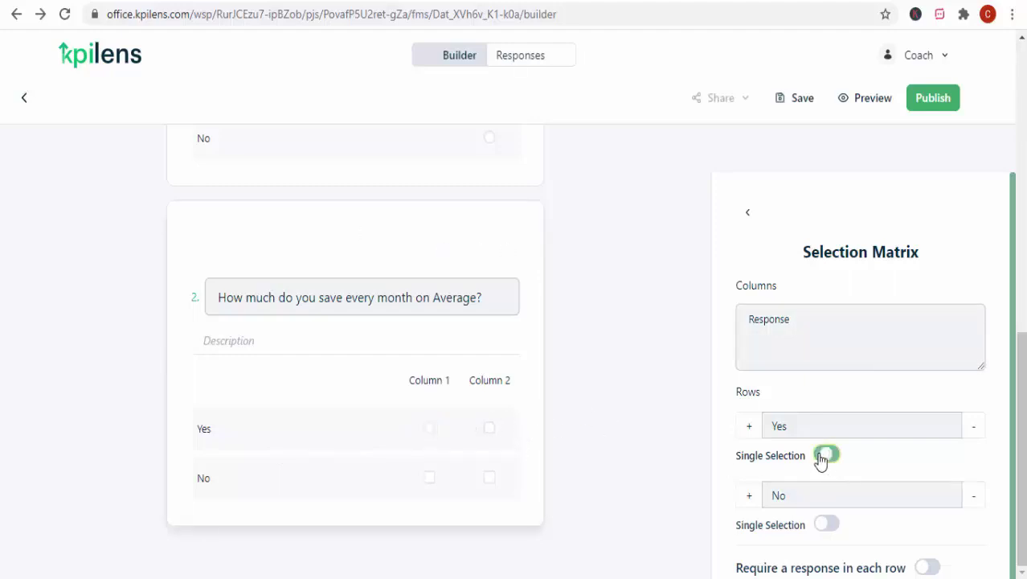
click(828, 524)
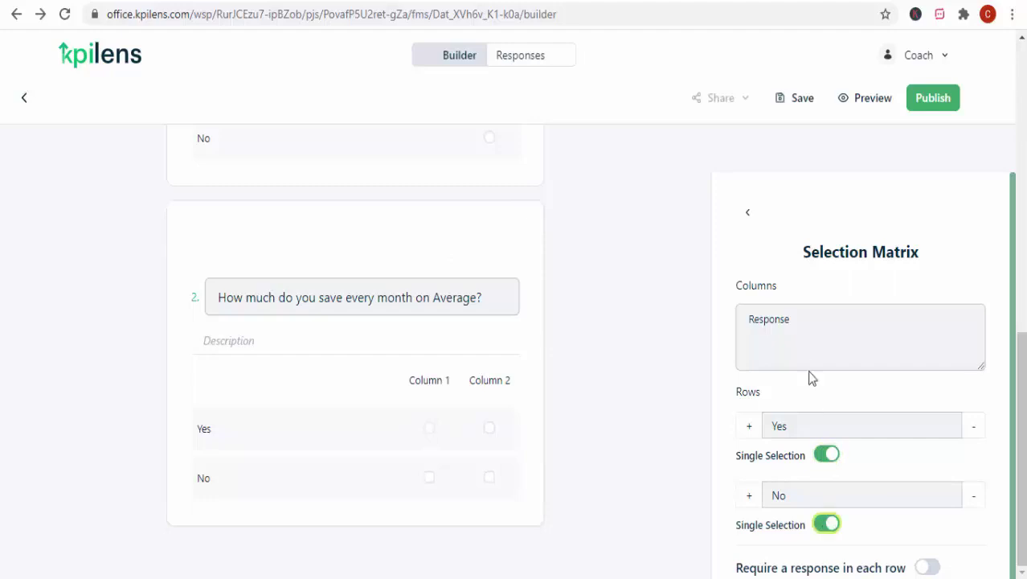
Re-enter "Response" as the only column of the monthly savings matrix so that it replaces the two default columns.
click(789, 352)
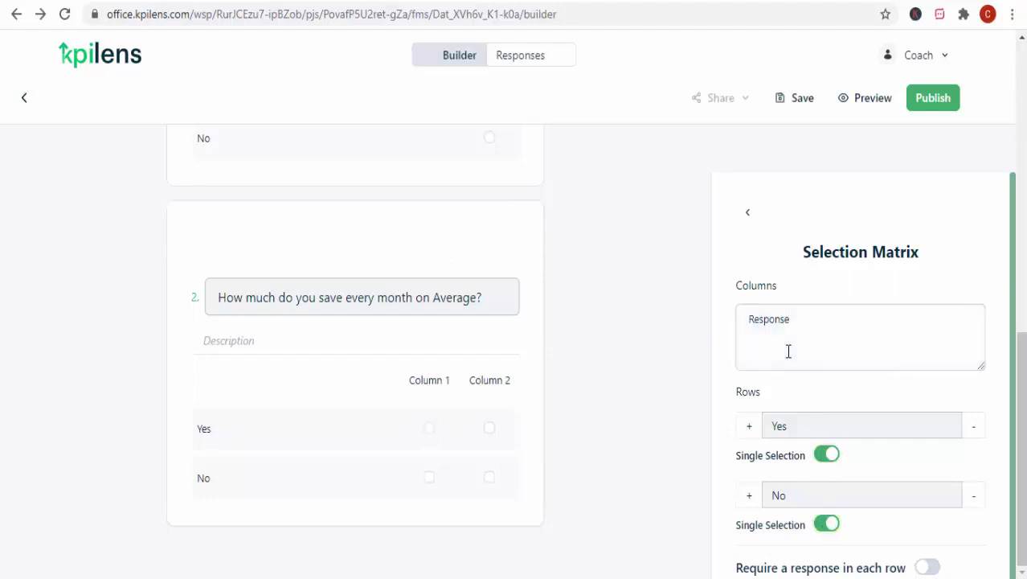
key(BackSpace)
key(BackSpace)
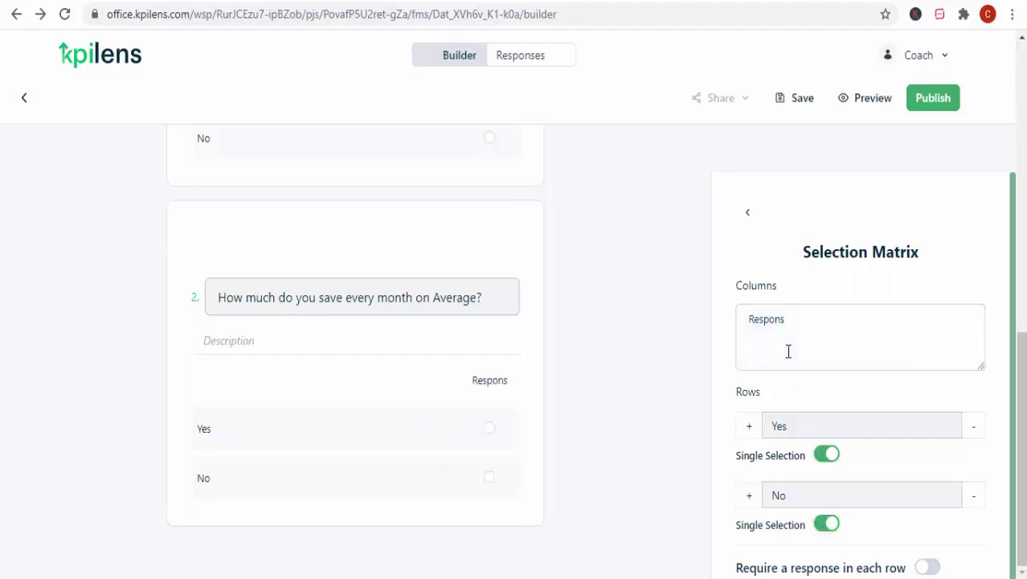
text(se)
click(635, 369)
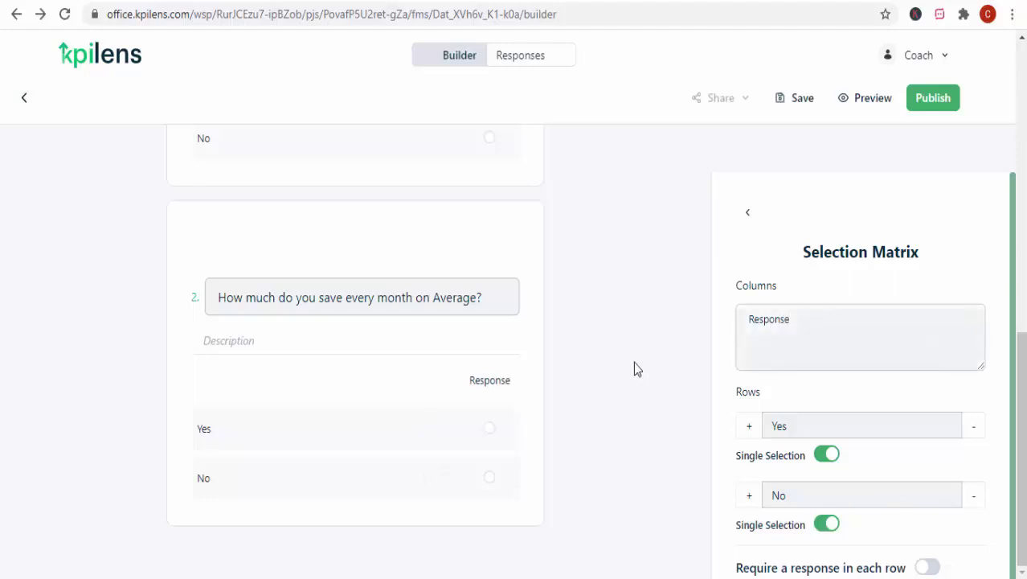
Rename the first row of the savings matrix as "$200 - $500 per Month".
double_click(793, 424)
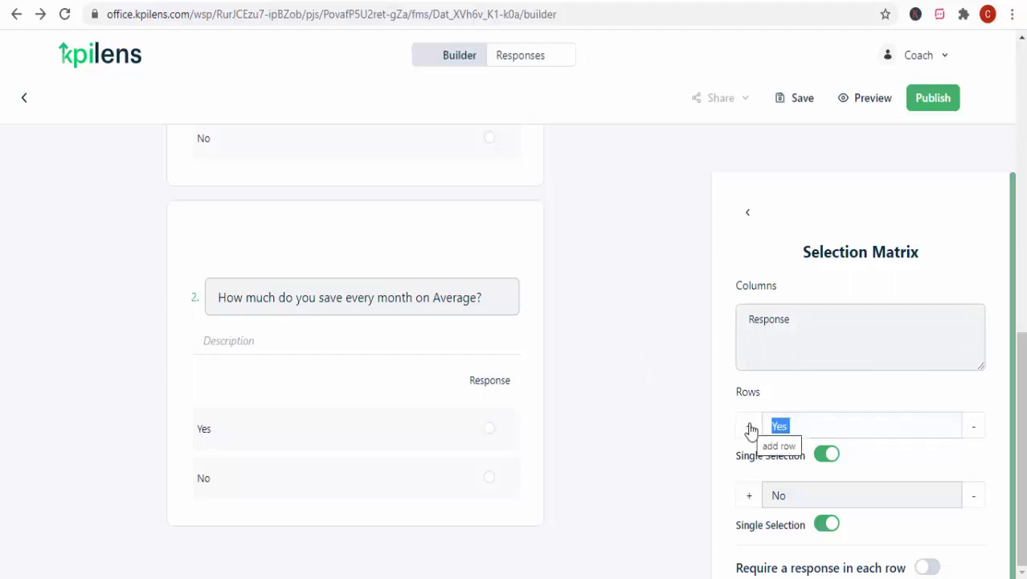
text($200 - $)
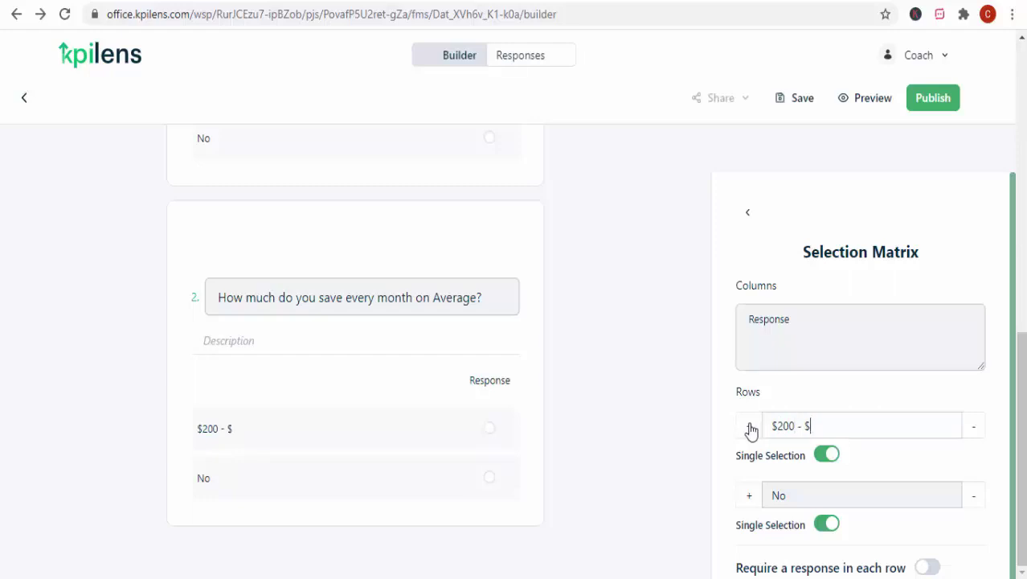
text(500 per Month)
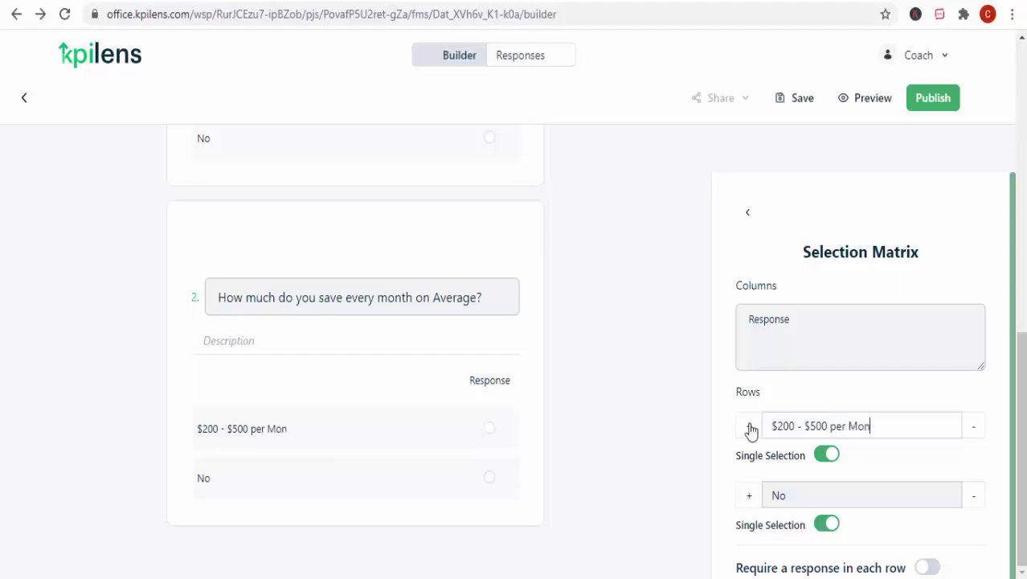
Rename the second row of the savings matrix as "$501 - $1000 per Month".
drag(801, 492, 755, 502)
text(501)
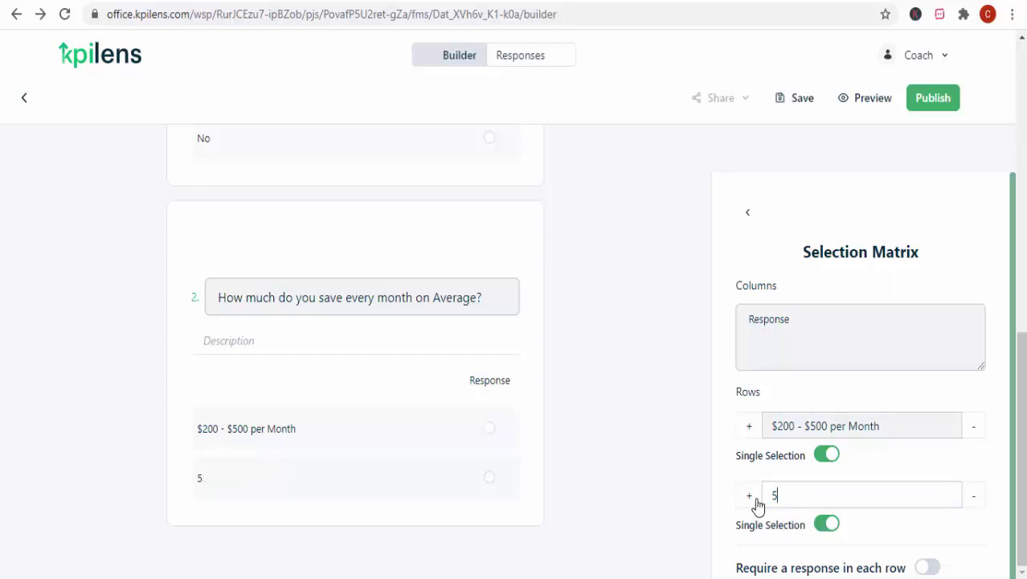
key(BackSpace)
key(BackSpace)
text($501)
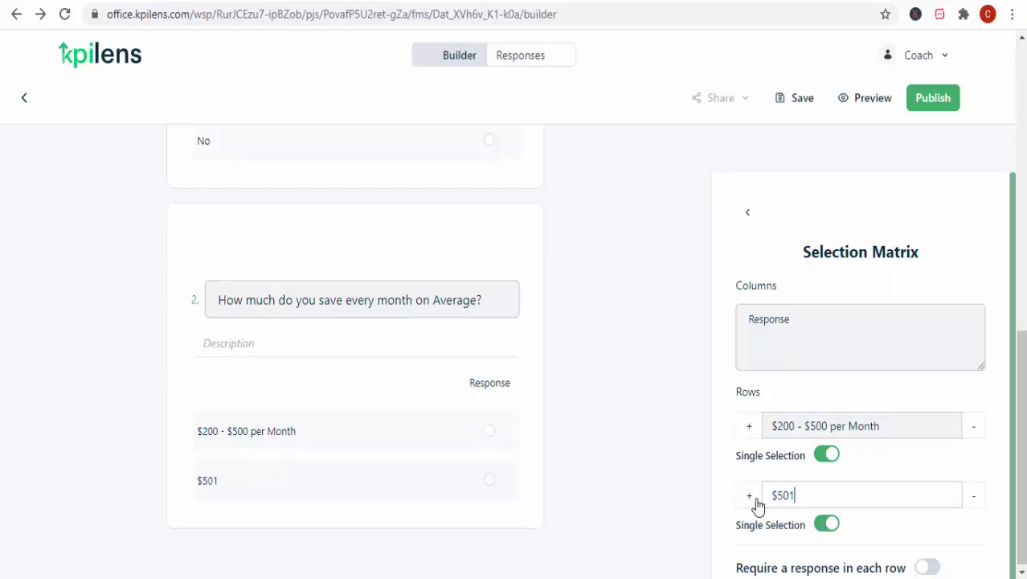
text( - $1000 per )
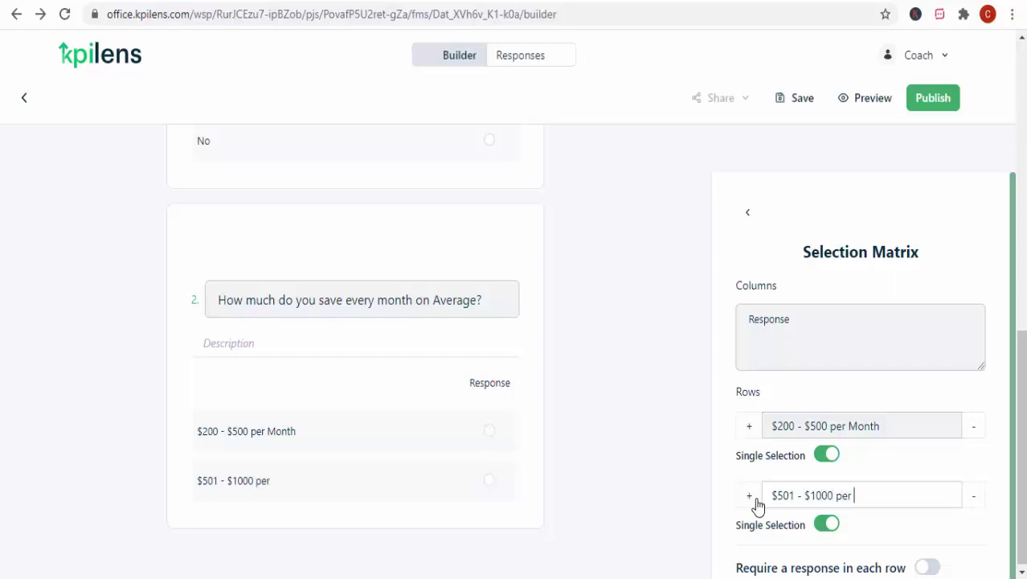
text(Month)
click(934, 463)
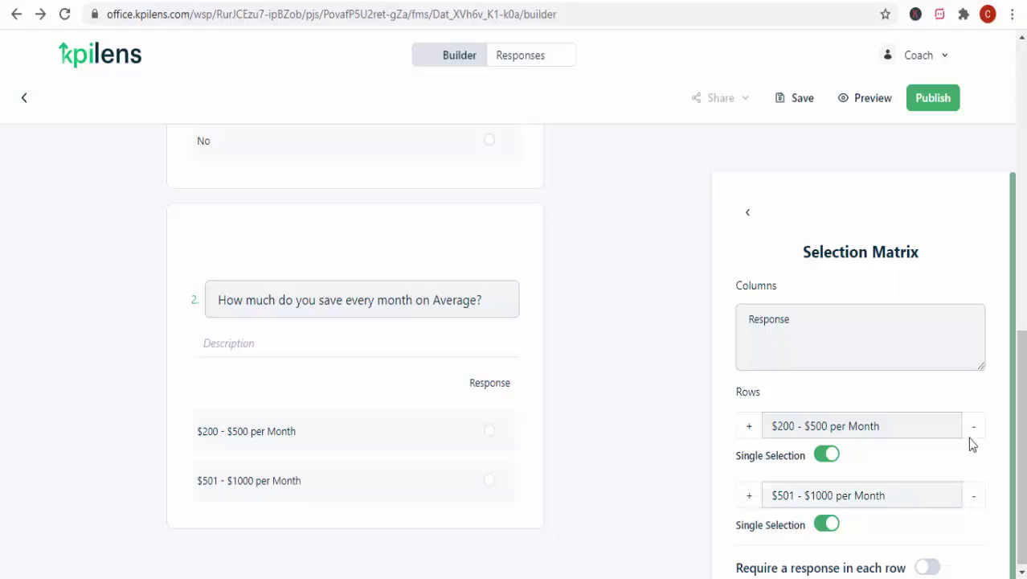
Add a third row to the savings matrix and name it "$1001 - $1500 per Month".
click(750, 498)
drag(804, 567, 769, 570)
text($1001)
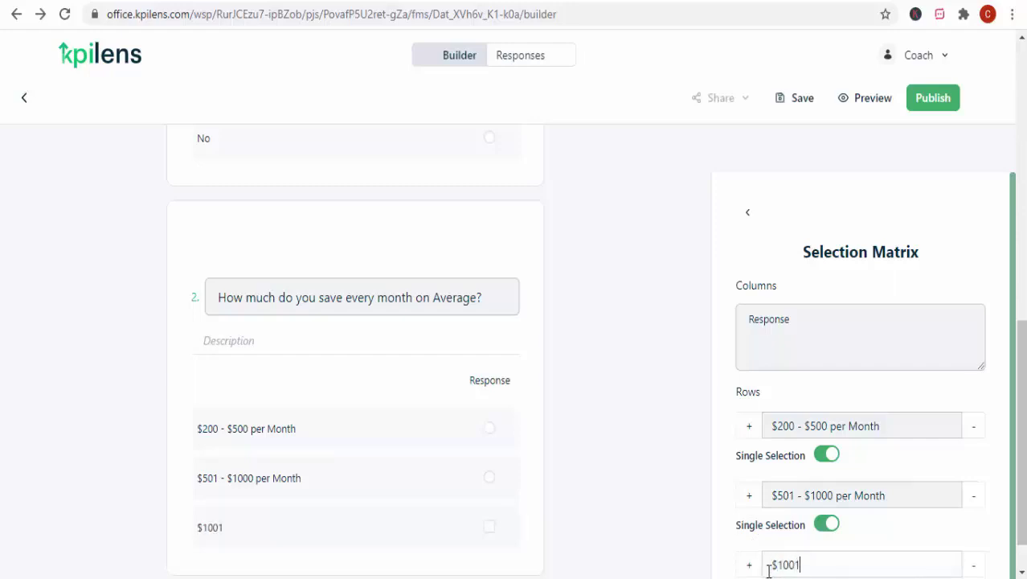
text( - $15)
key(BackSpace)
key(BackSpace)
text($1500 pwr)
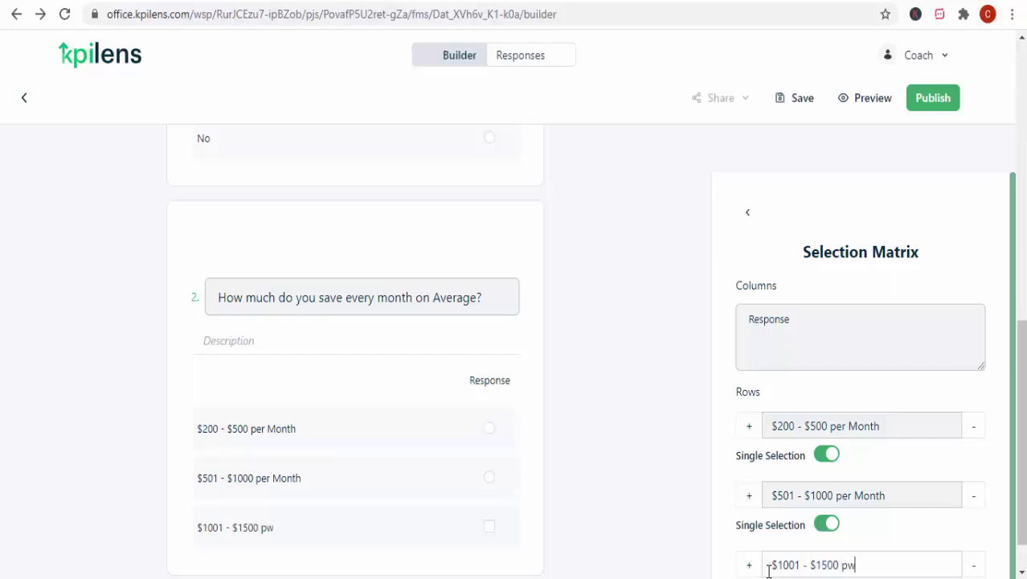
key(BackSpace)
text(er Month)
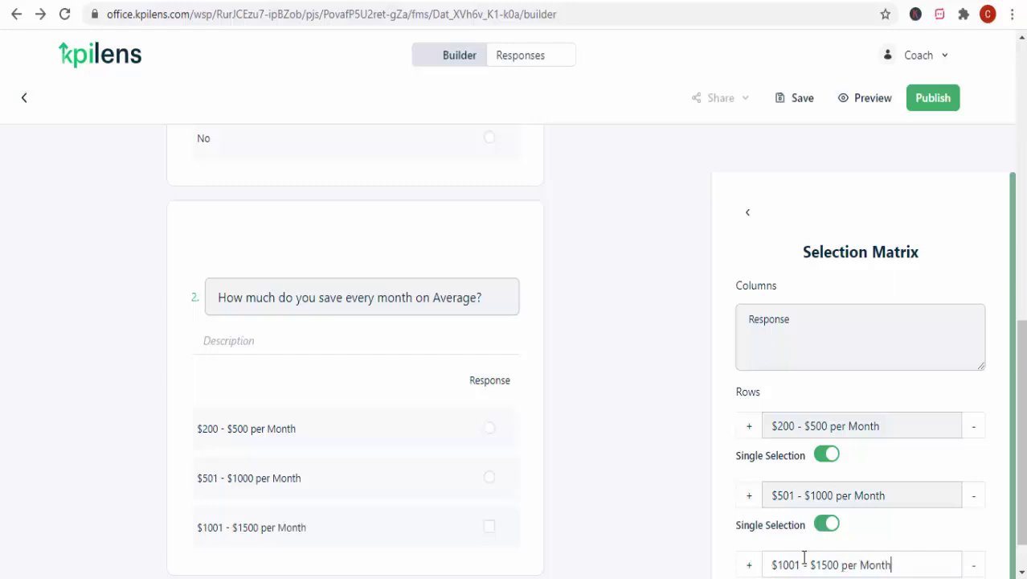
Add a fourth row to the savings matrix and name it "Above $1500 per Month".
scroll(770, 561, down, 1)
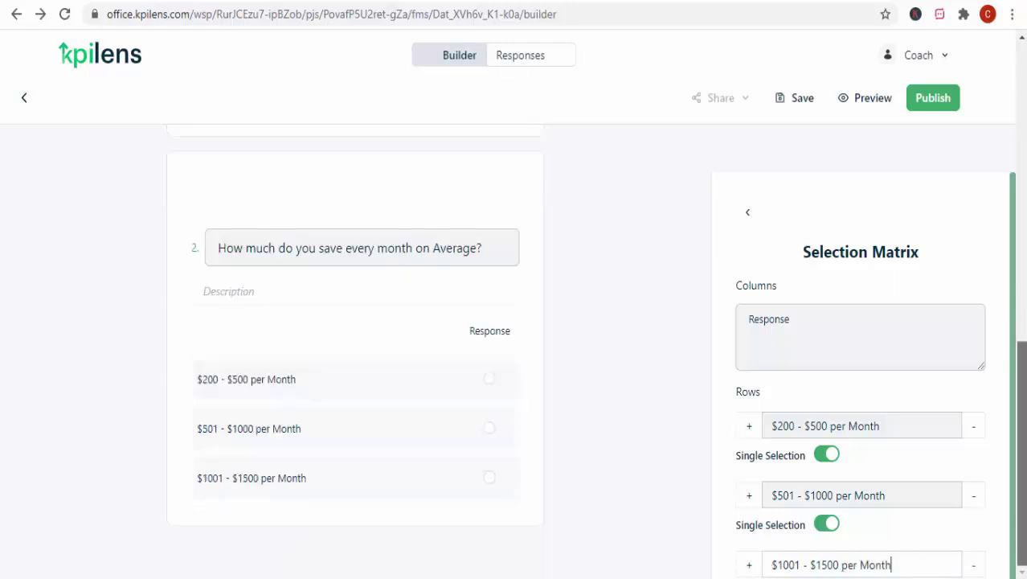
click(749, 564)
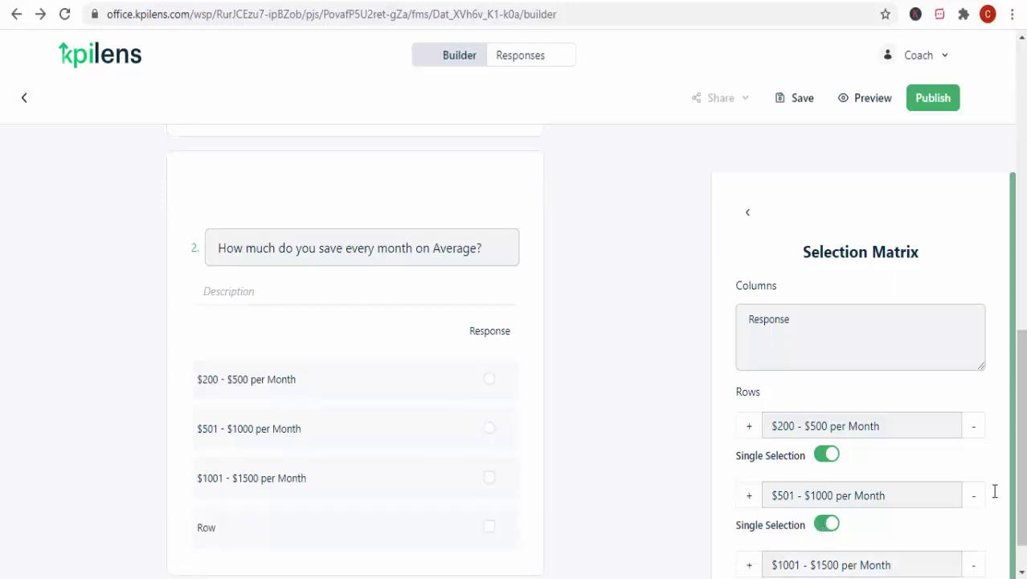
scroll(1020, 482, down, 1)
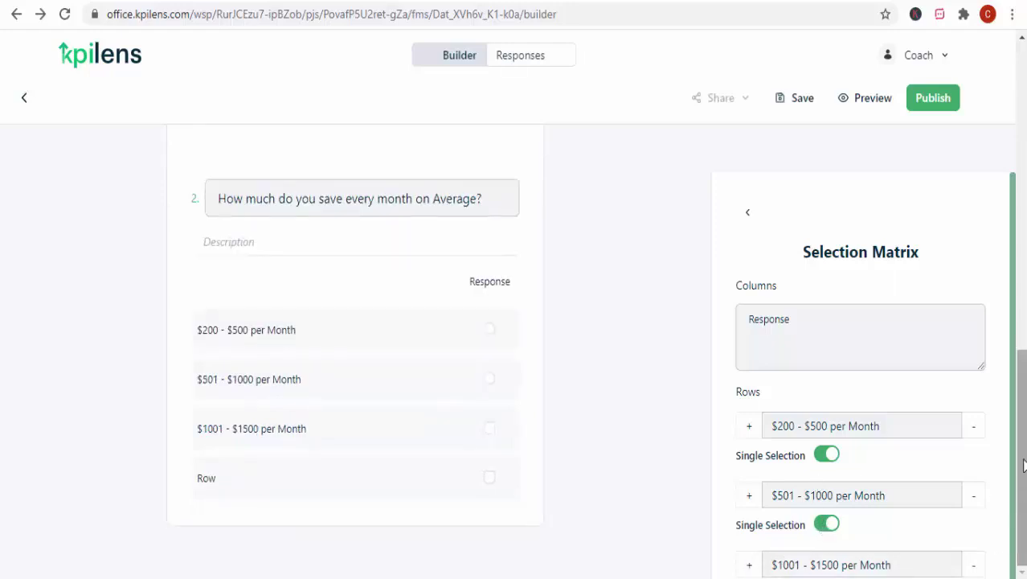
scroll(1002, 434, down, 2)
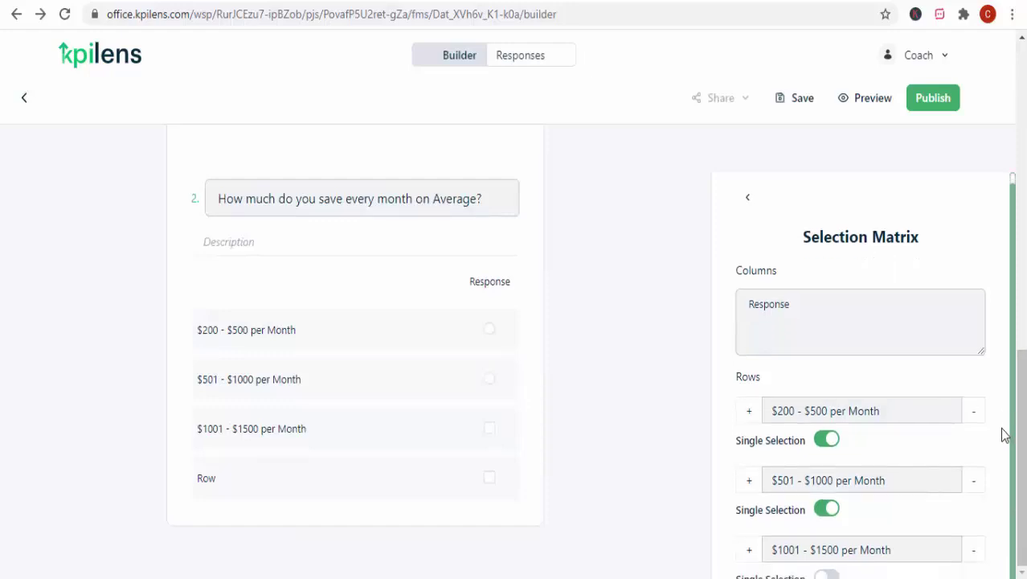
drag(804, 473, 766, 469)
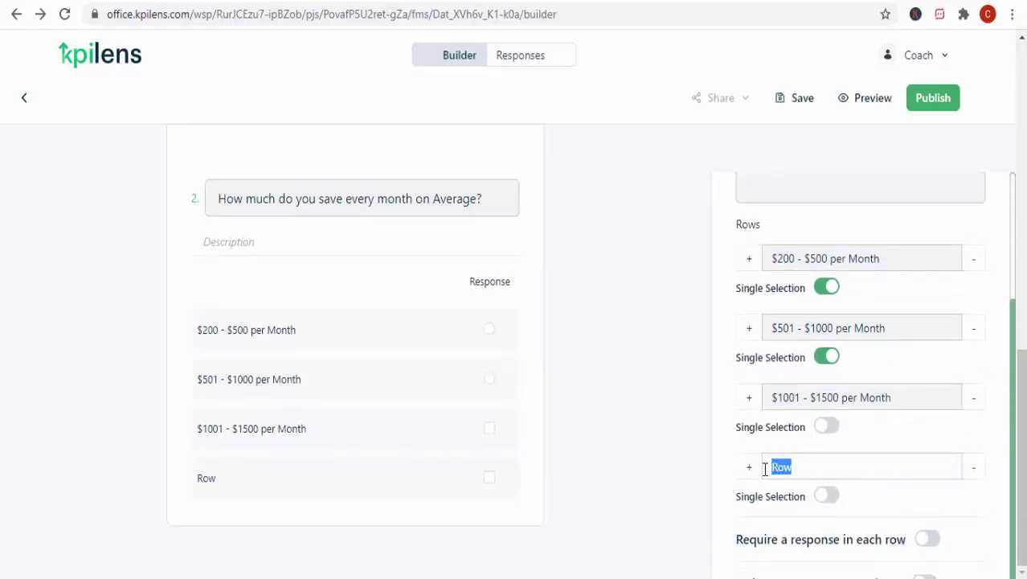
text(Above %)
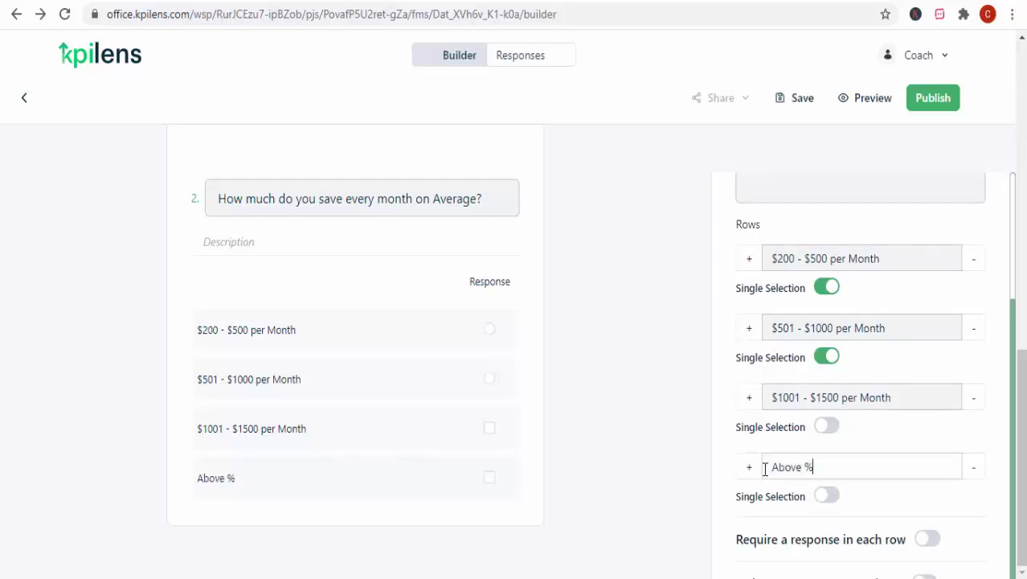
key(BackSpace)
text($)
text(14)
text(00)
text( per )
text(m)
key(BackSpace)
text(Month)
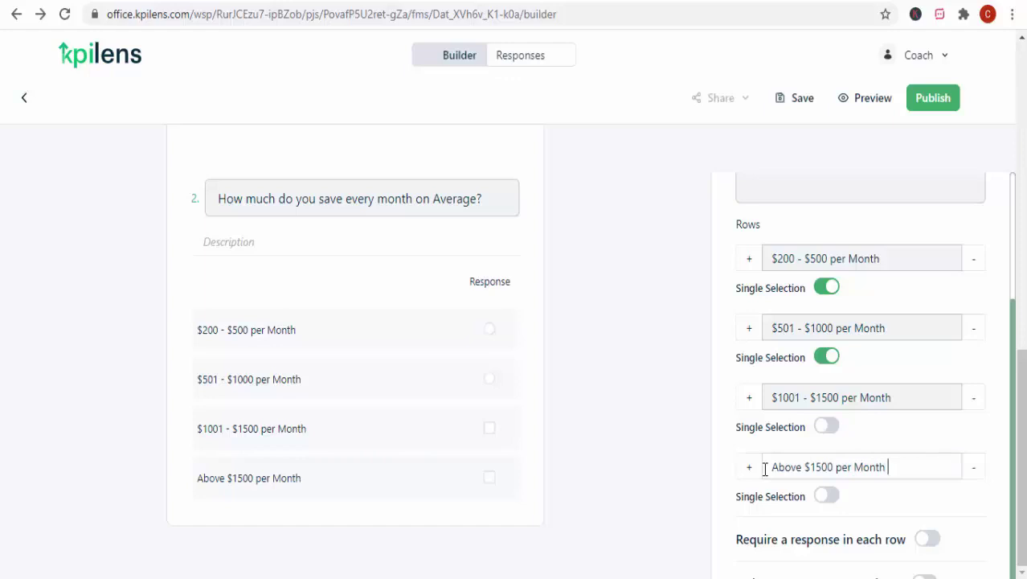
Turn on Single Selection for the "$1001 - $1500 per Month" and "Above $1500 per Month" rows.
click(825, 428)
click(823, 497)
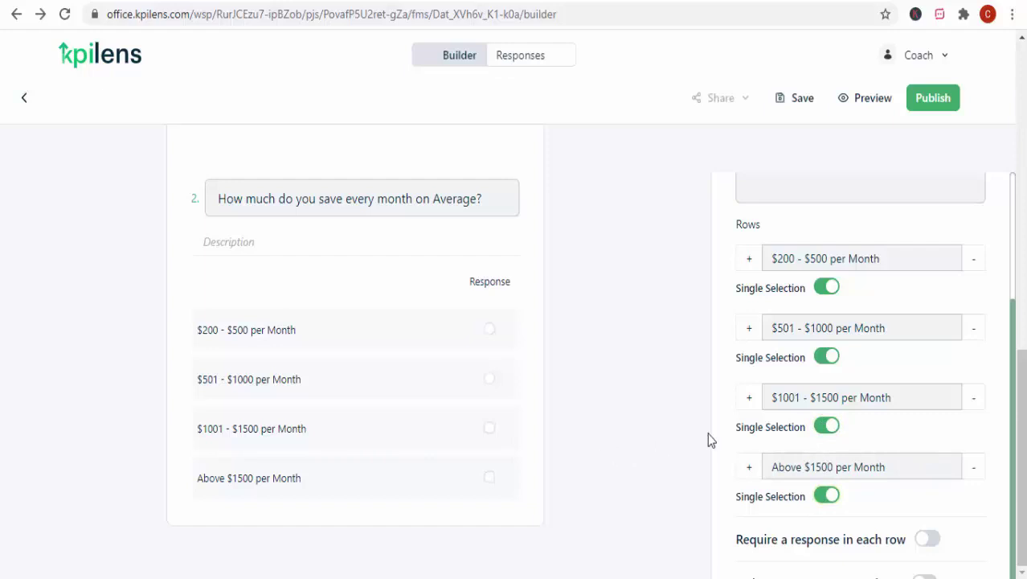
scroll(1020, 418, up, 3)
scroll(974, 486, up, 5)
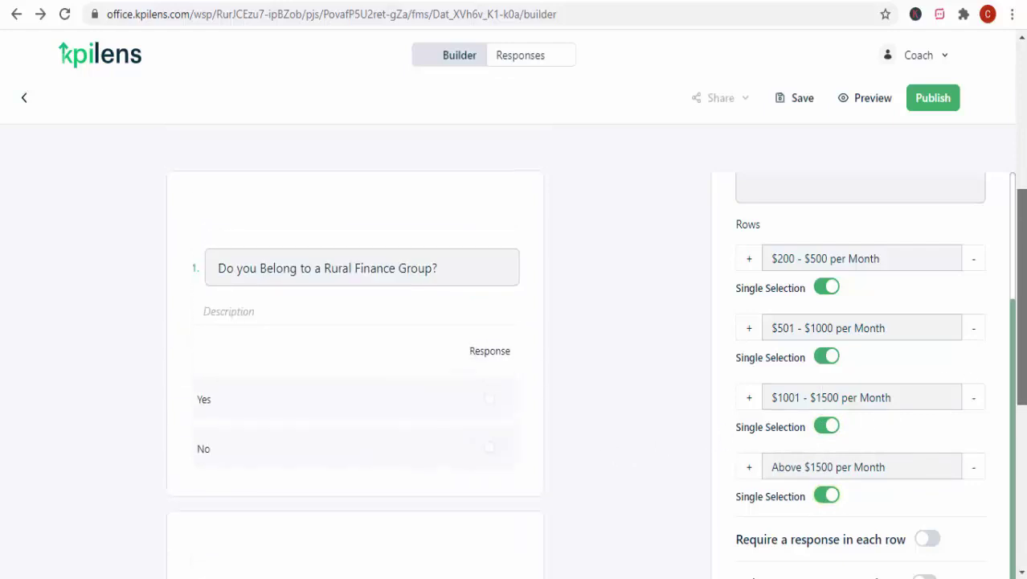
scroll(974, 486, down, 8)
scroll(991, 496, down, 1)
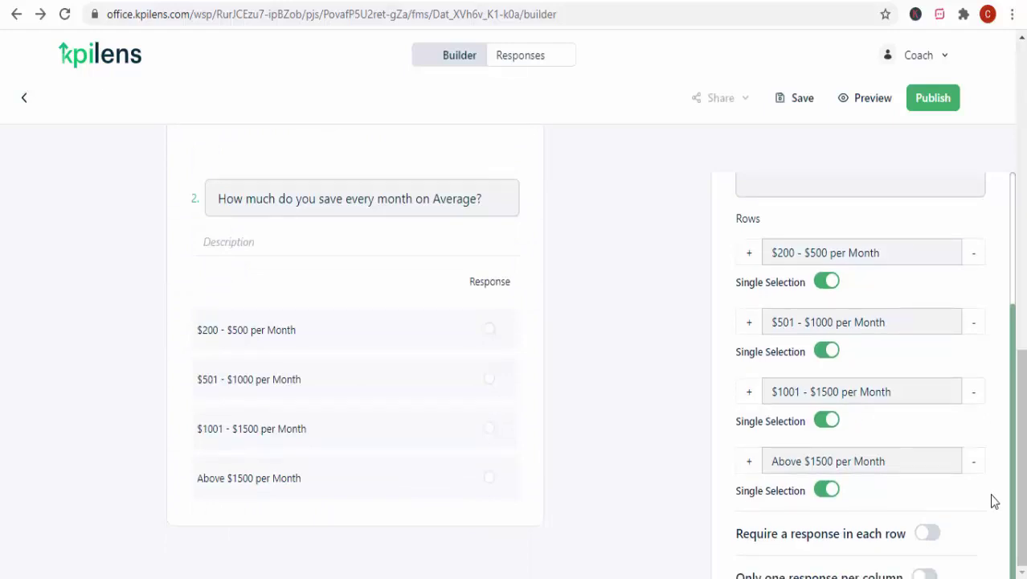
Add another Selection Matrix element to the form below the monthly savings question.
scroll(992, 496, up, 3)
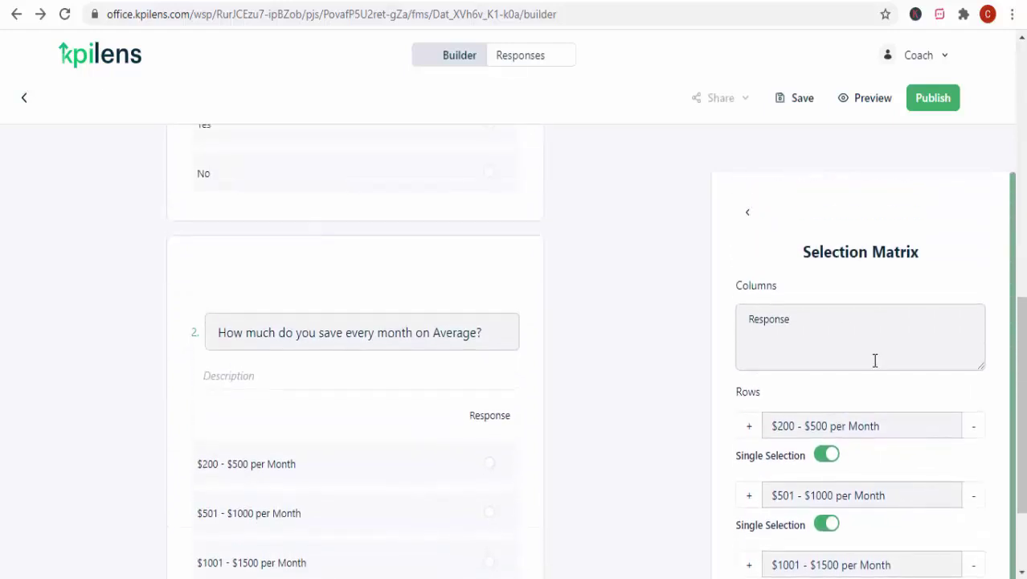
click(748, 213)
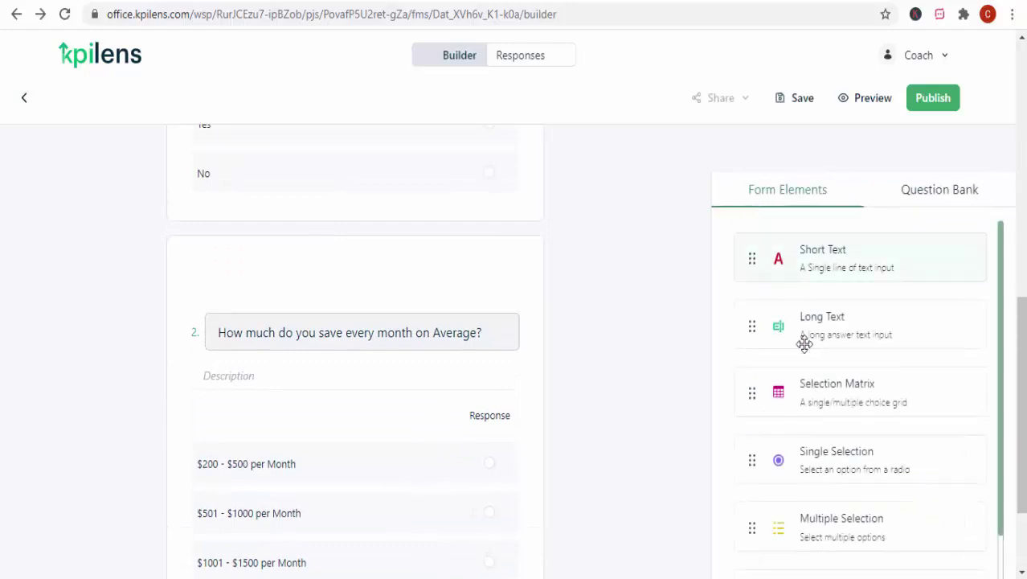
scroll(1025, 432, down, 2)
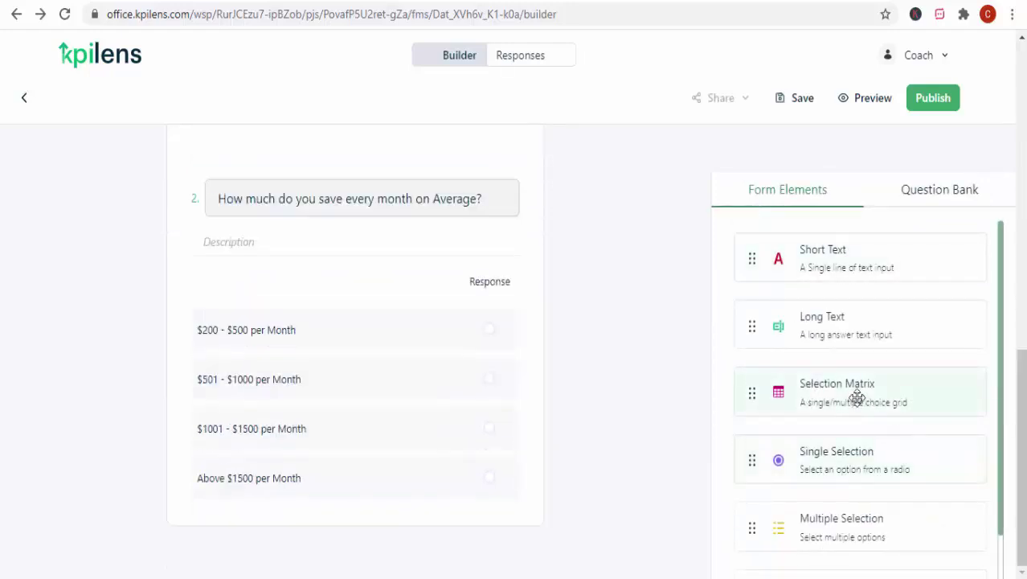
drag(857, 398, 321, 538)
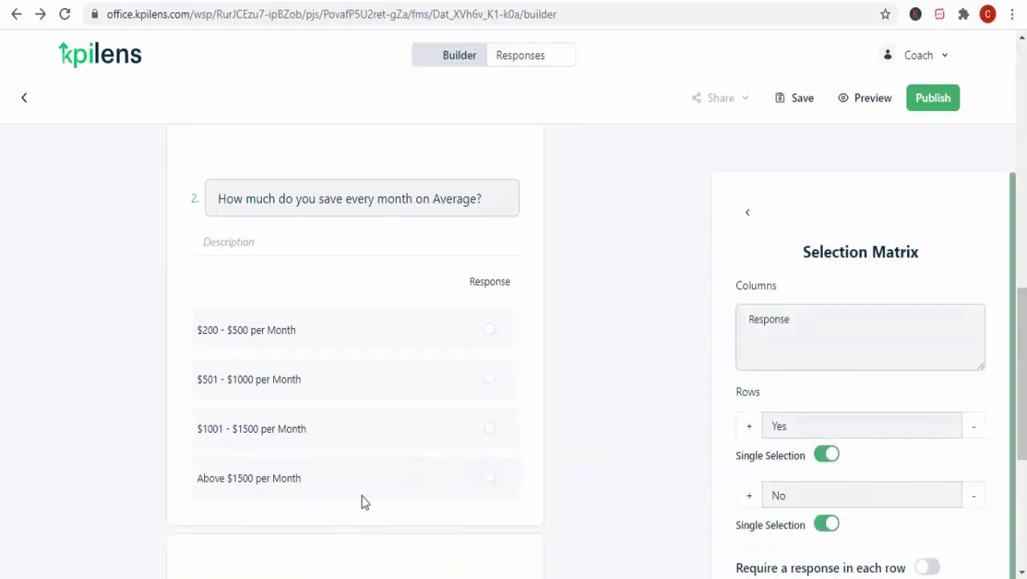
scroll(354, 354, down, 4)
scroll(354, 354, up, 3)
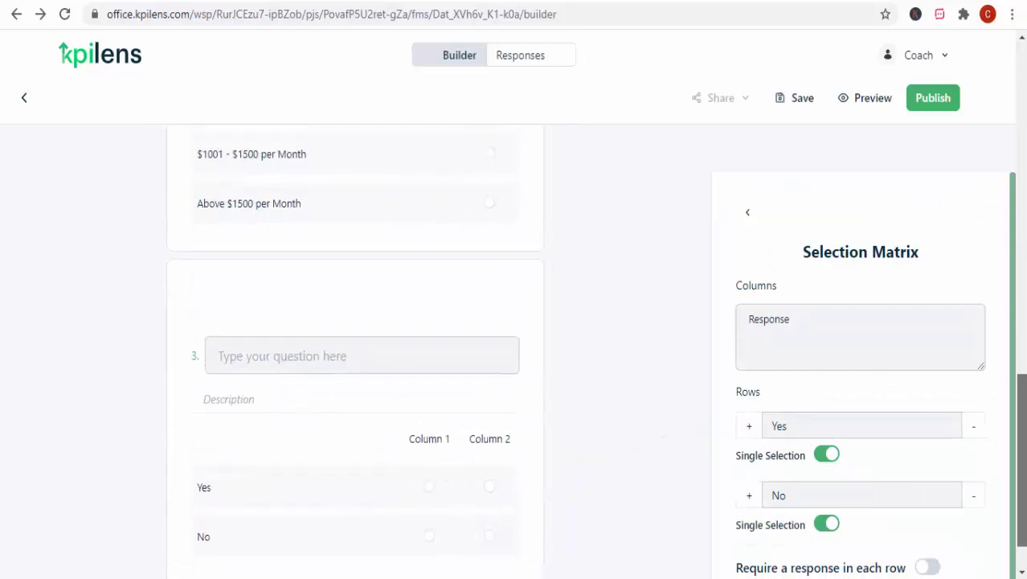
scroll(1026, 418, up, 1)
scroll(1025, 418, down, 3)
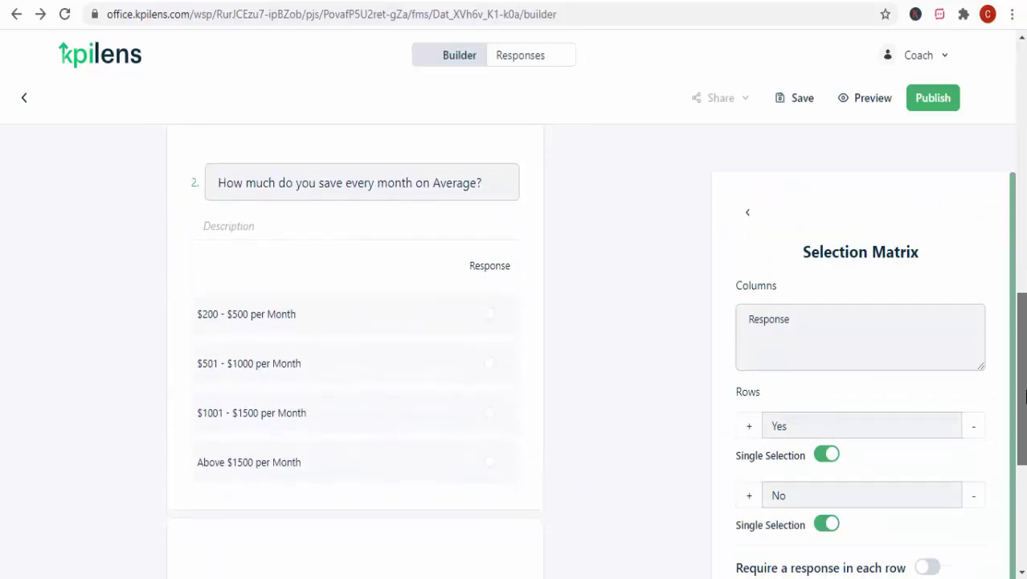
scroll(1026, 418, down, 2)
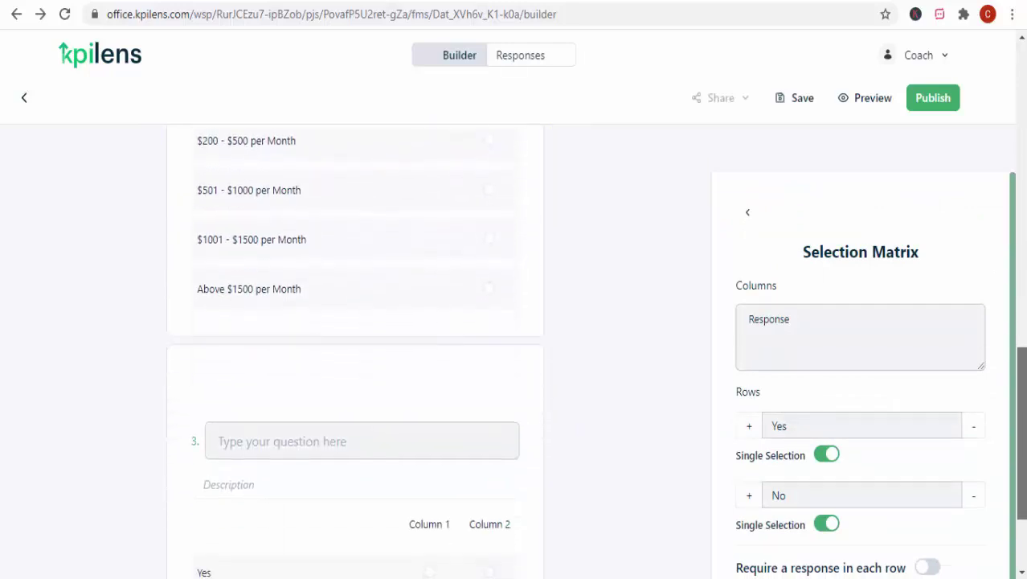
Enter "How much did you borrow in the 1st Quarter of 2021" as the text of question 3.
scroll(1026, 402, up, 3)
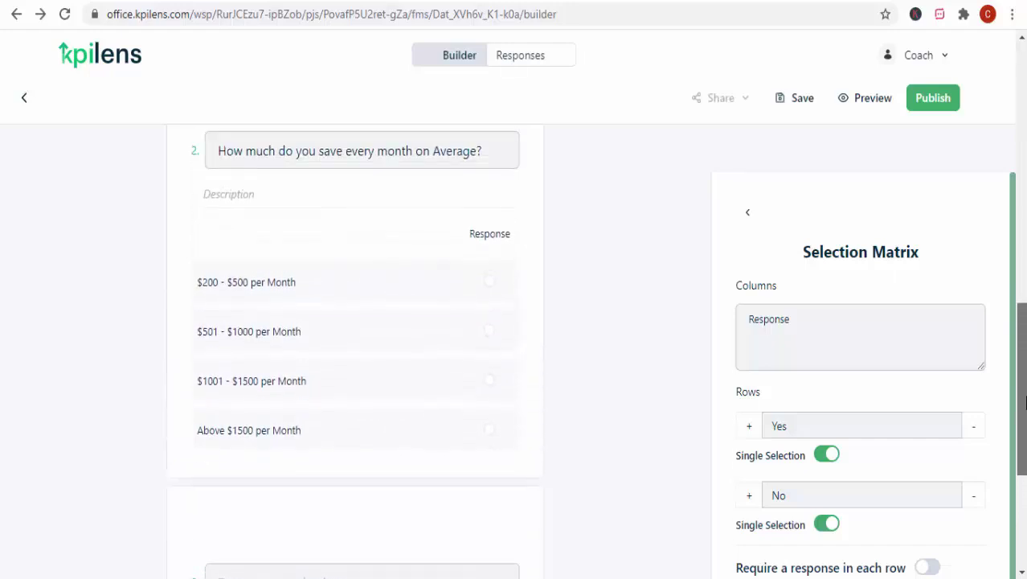
scroll(1026, 402, down, 2)
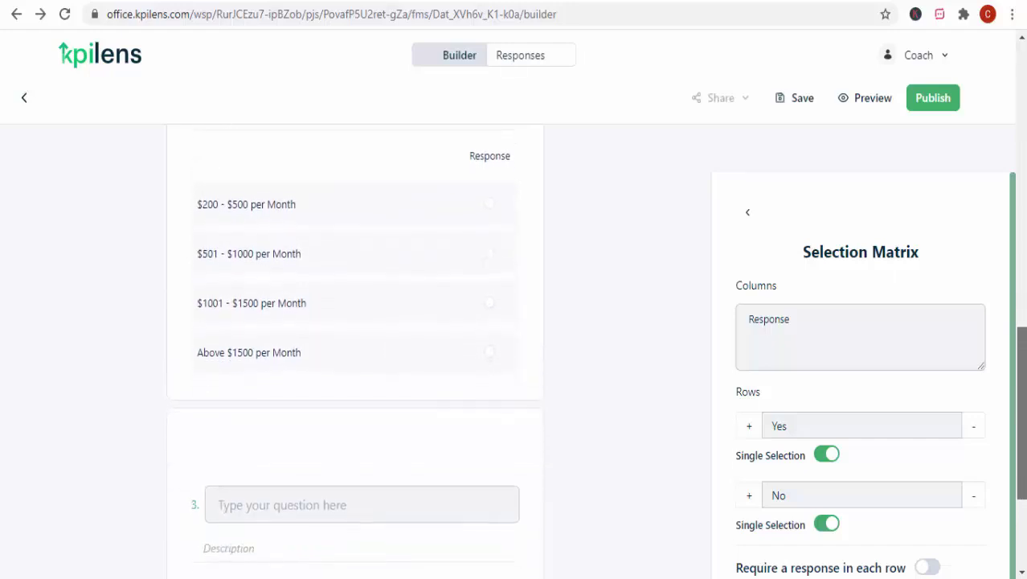
scroll(1020, 402, up, 1)
scroll(1021, 402, down, 1)
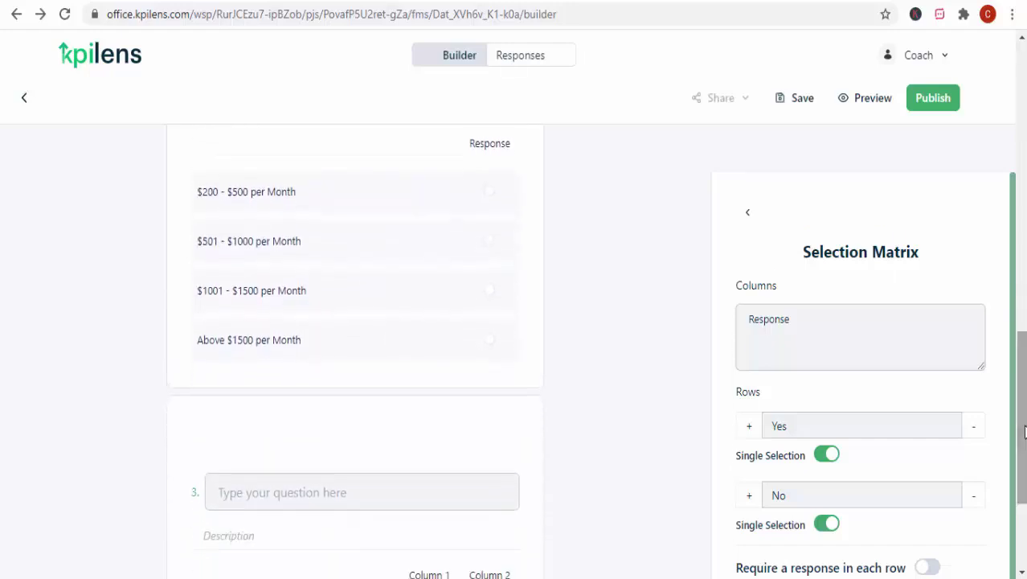
click(337, 481)
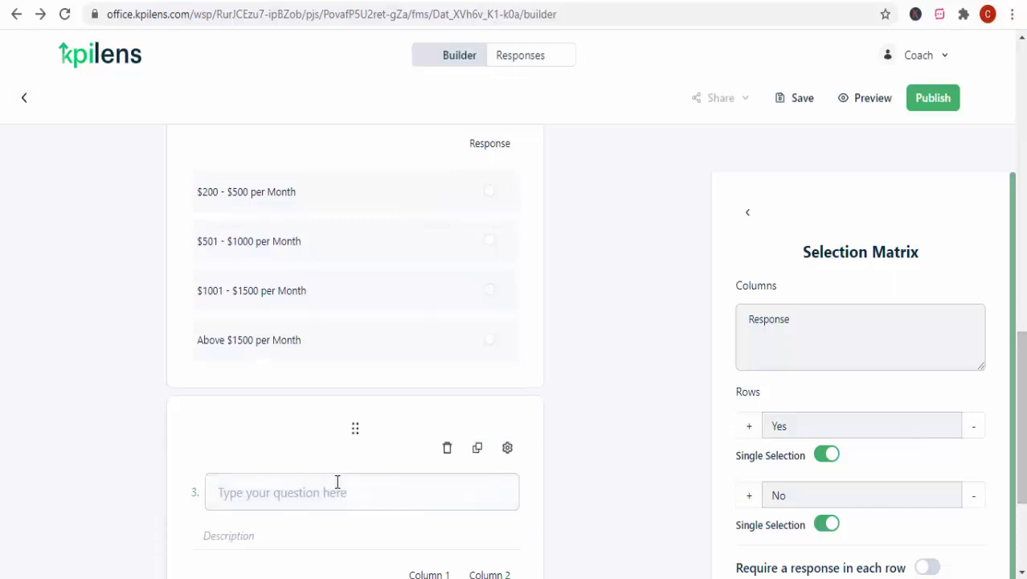
text(Ho)
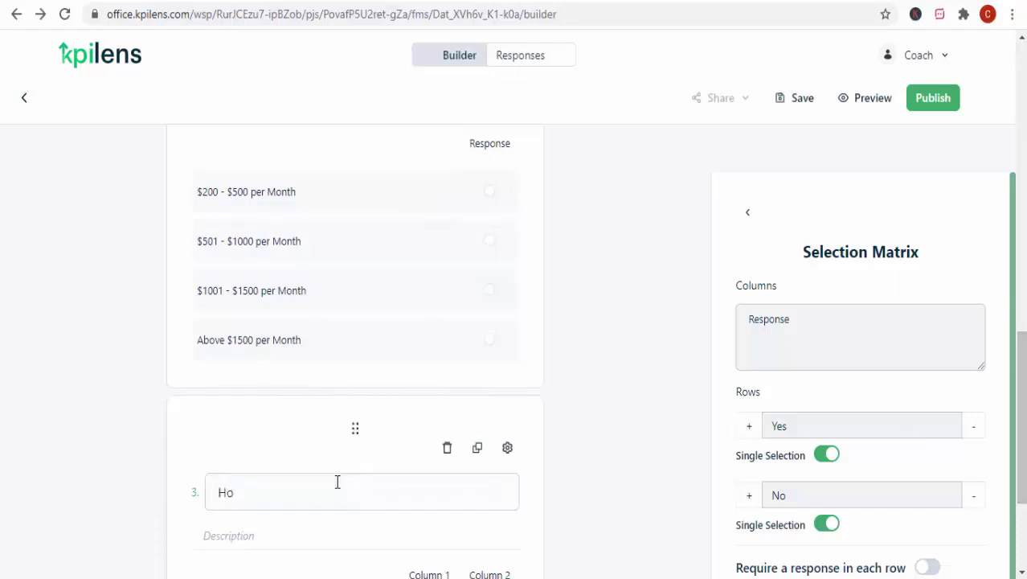
text(w much did you borrow in the 1st Quarter of 2021)
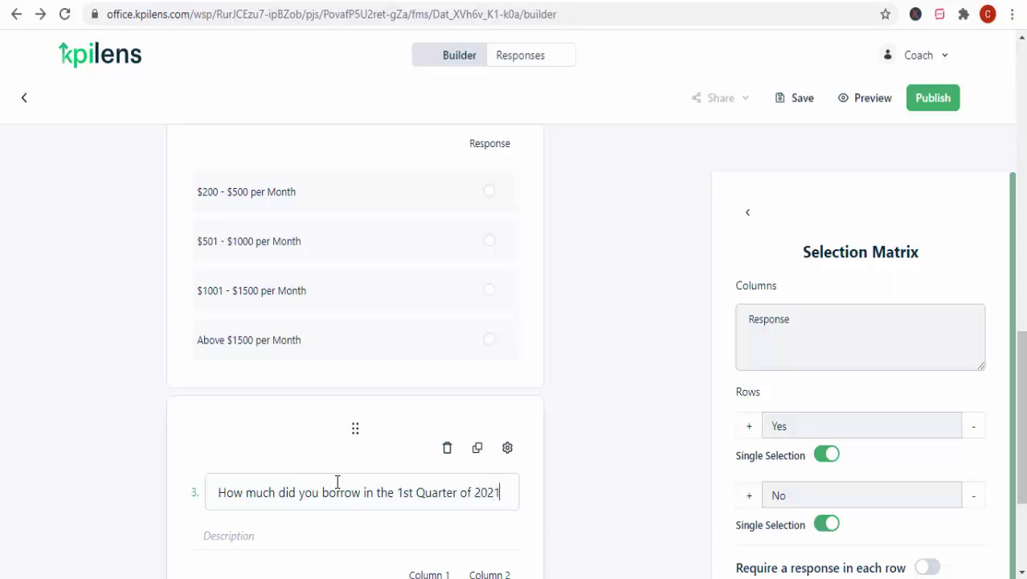
Give the borrowing question's matrix a single column named "Response".
scroll(1019, 417, down, 2)
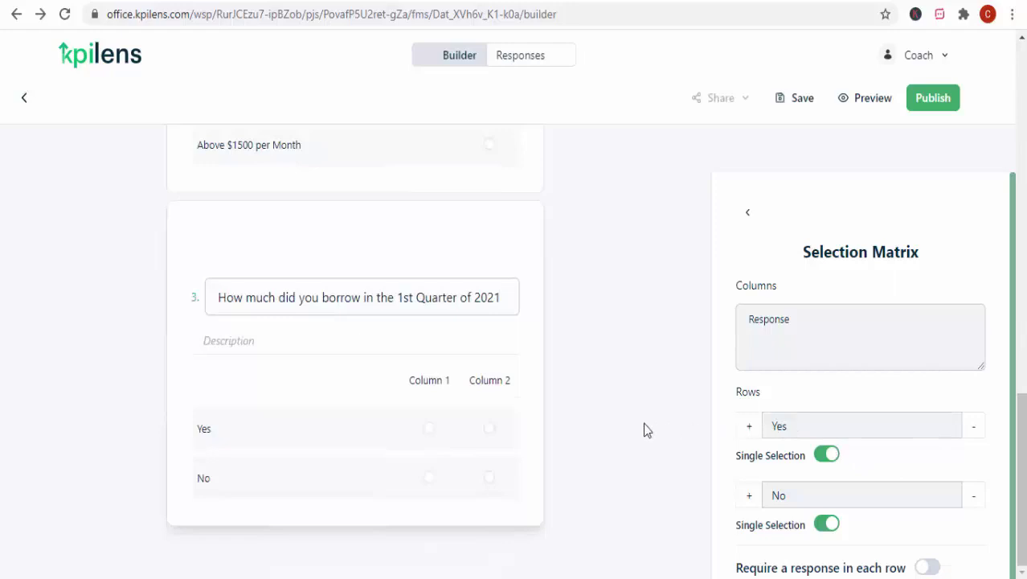
click(782, 338)
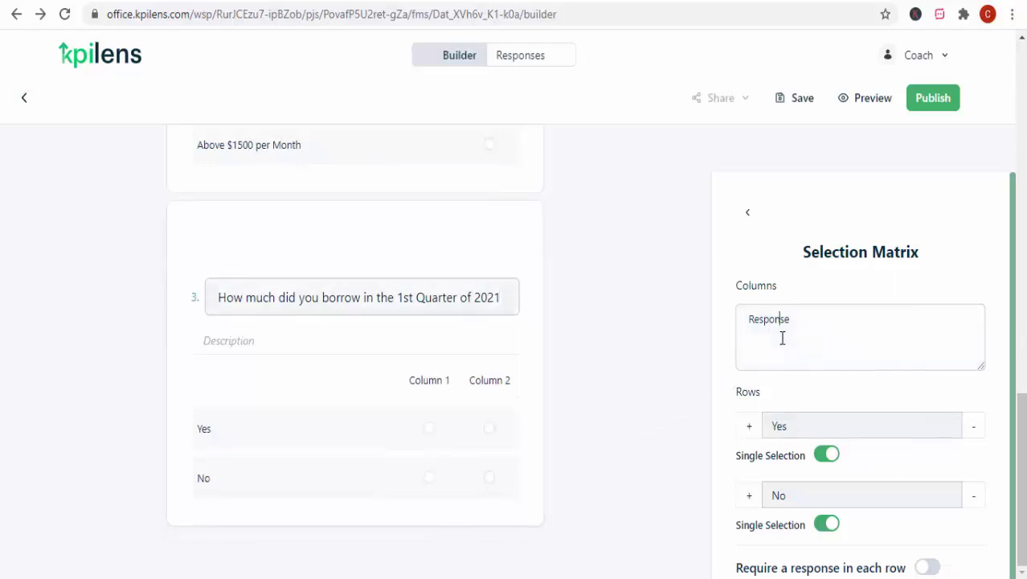
key(BackSpace)
text(e)
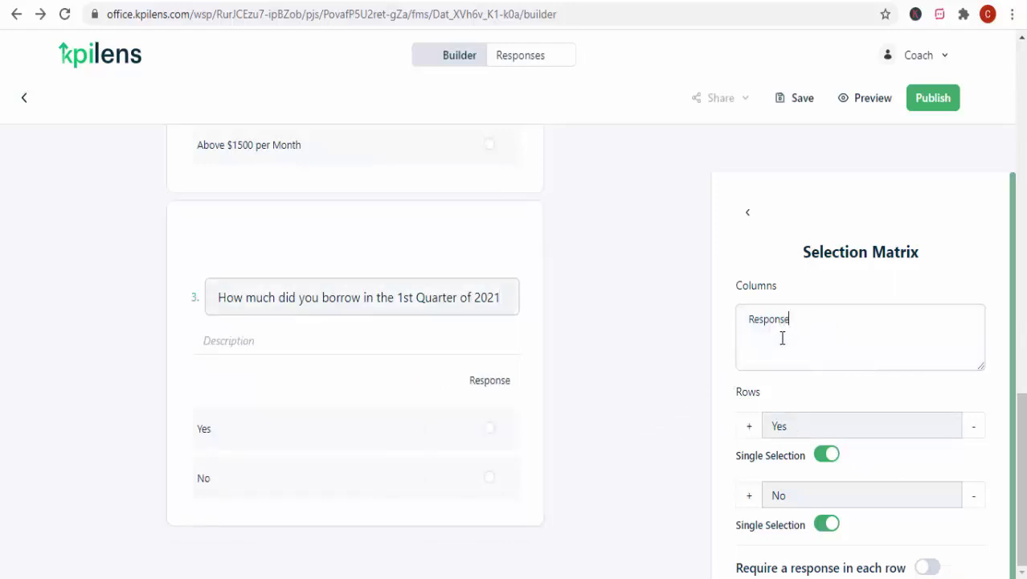
Rename the borrowing matrix's "Yes" row to "Between $100 - $1000".
click(798, 425)
drag(798, 425, 767, 425)
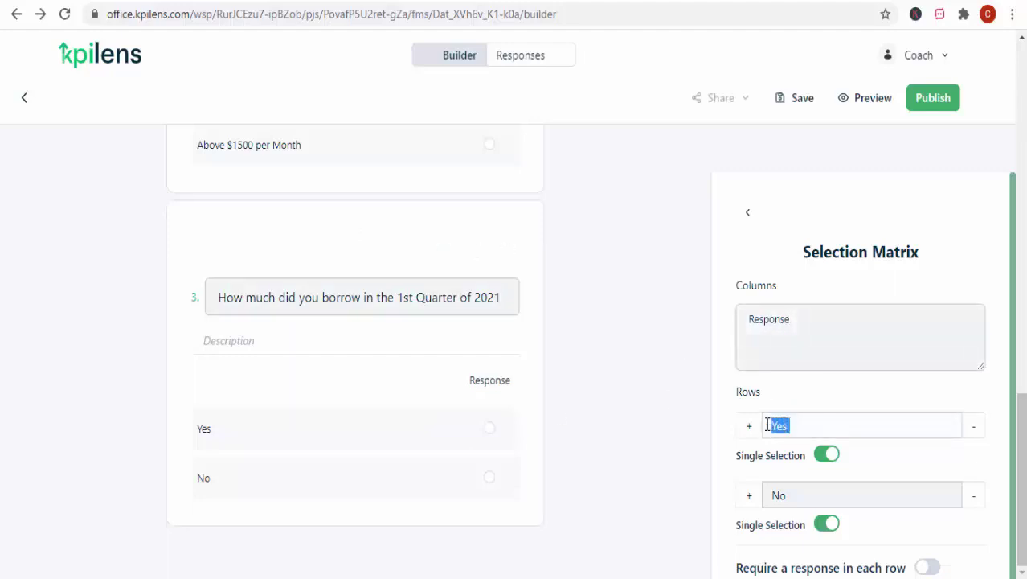
text($150)
key(BackSpace)
key(BackSpace)
key(BackSpace)
key(BackSpace)
text(Between)
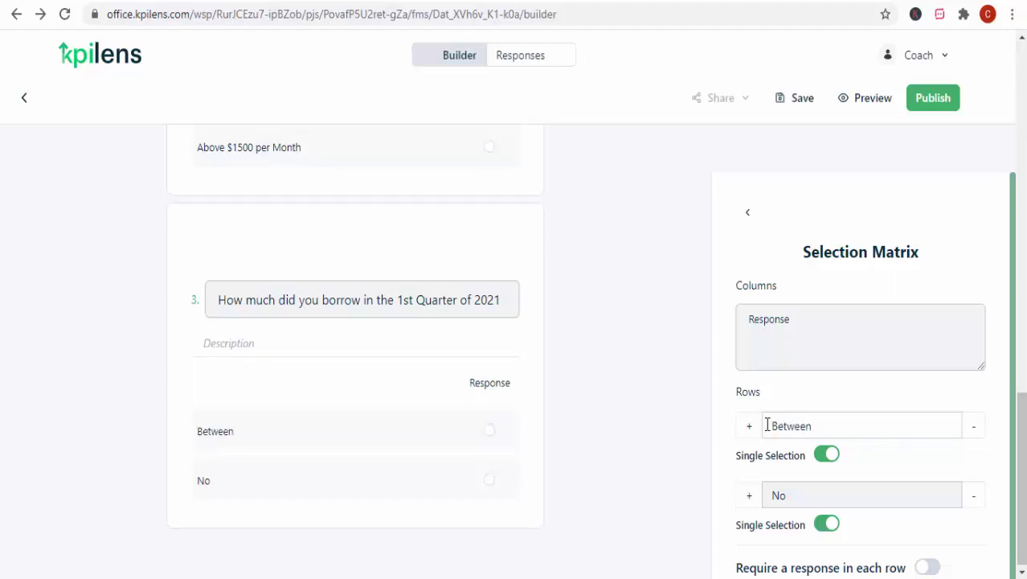
text( $100 - $1000)
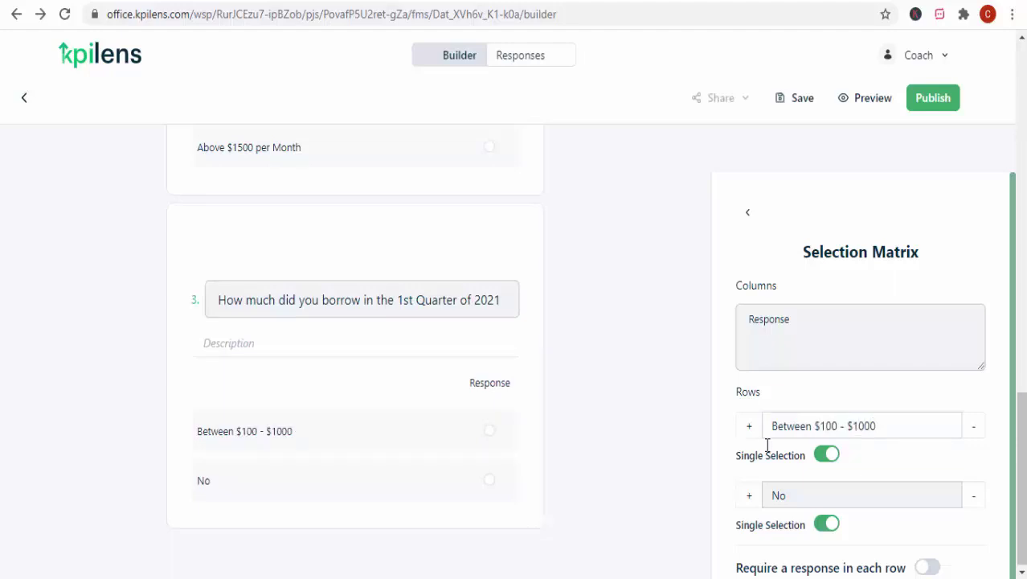
Rename the borrowing matrix's "No" row to "Between $1001 - $1500".
drag(795, 489, 766, 490)
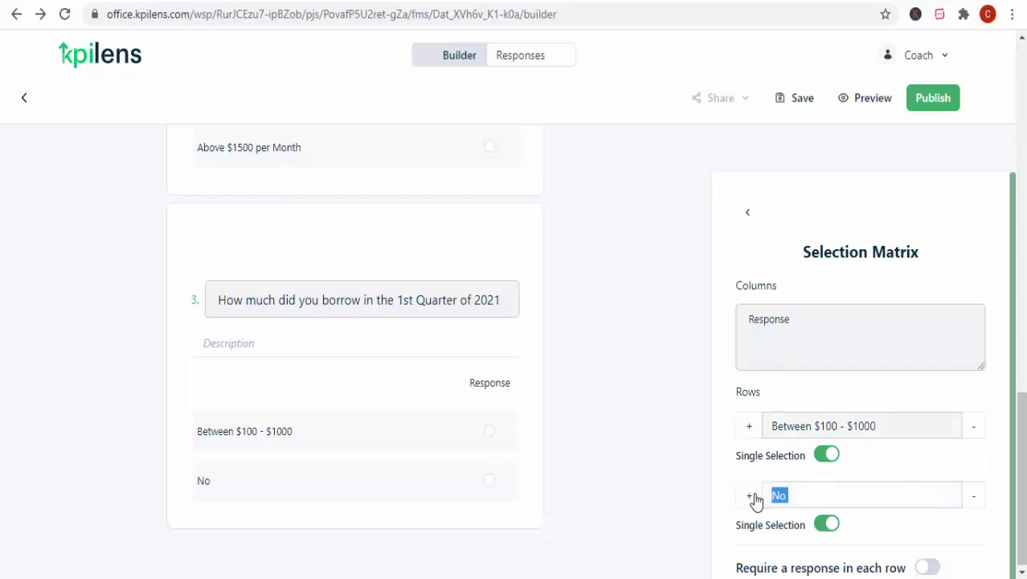
text(Betwe)
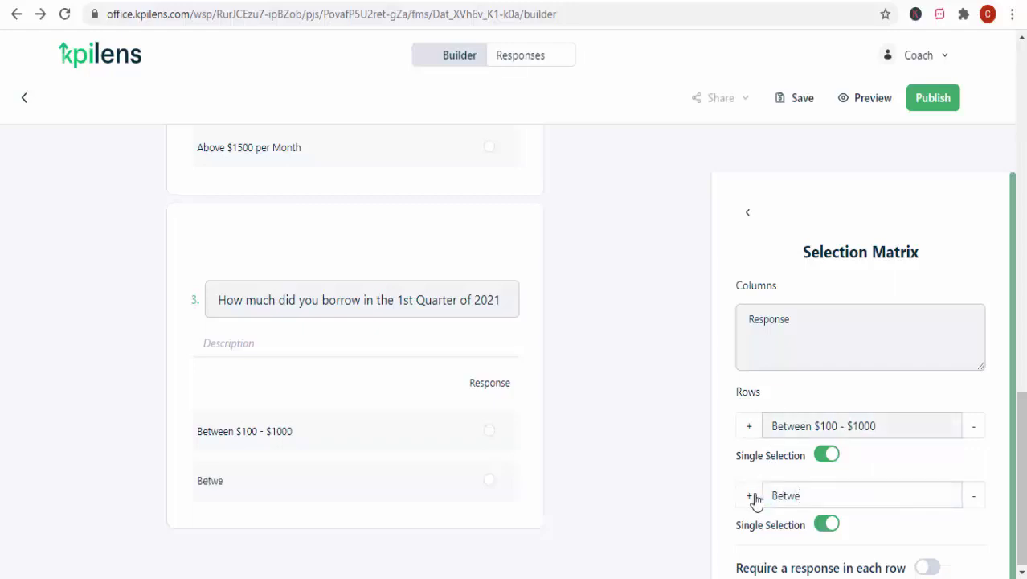
text(en $1001)
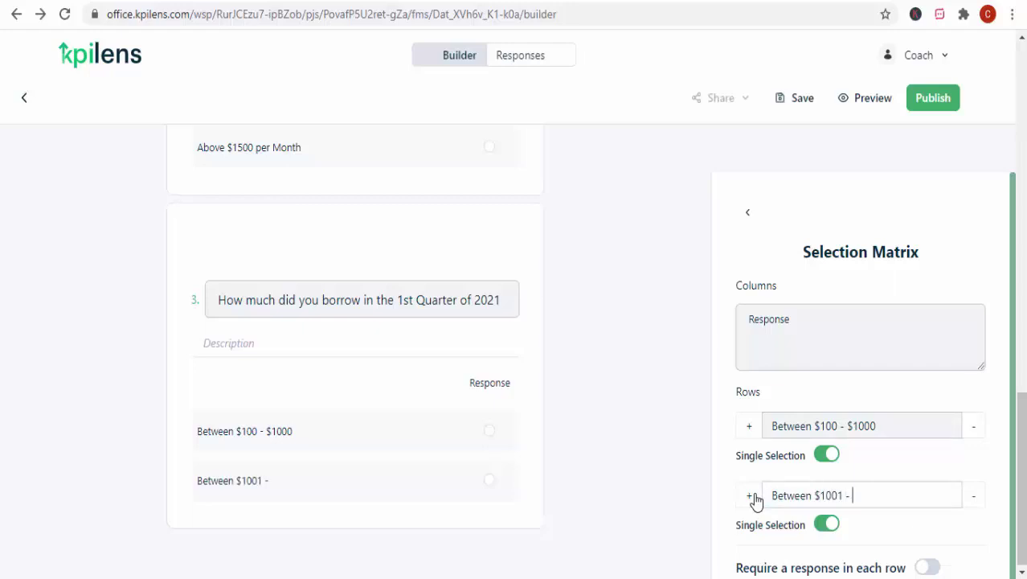
text( - $1500)
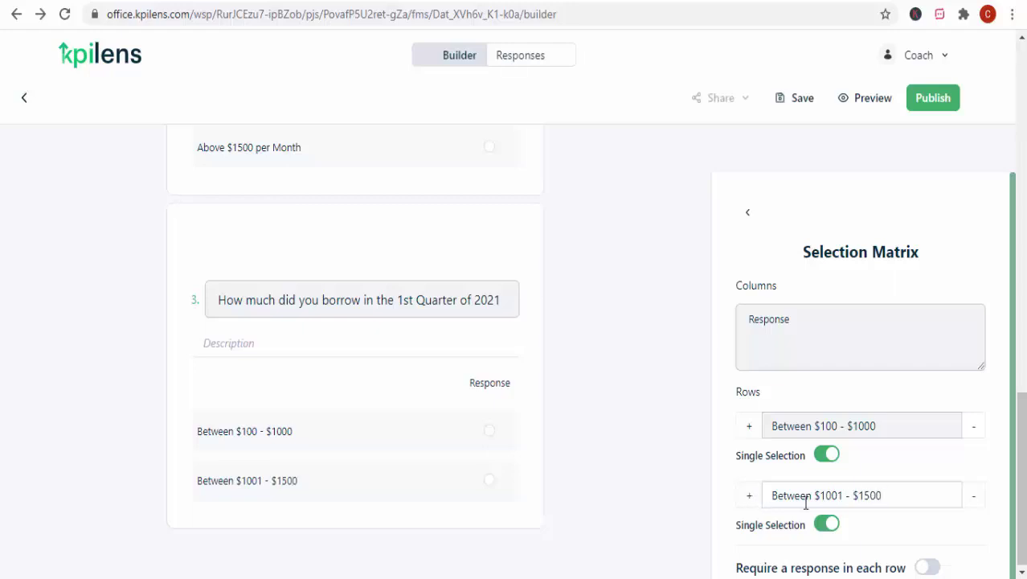
Add a third row to the borrowing matrix and name it "Between $1501 - $2000".
click(750, 496)
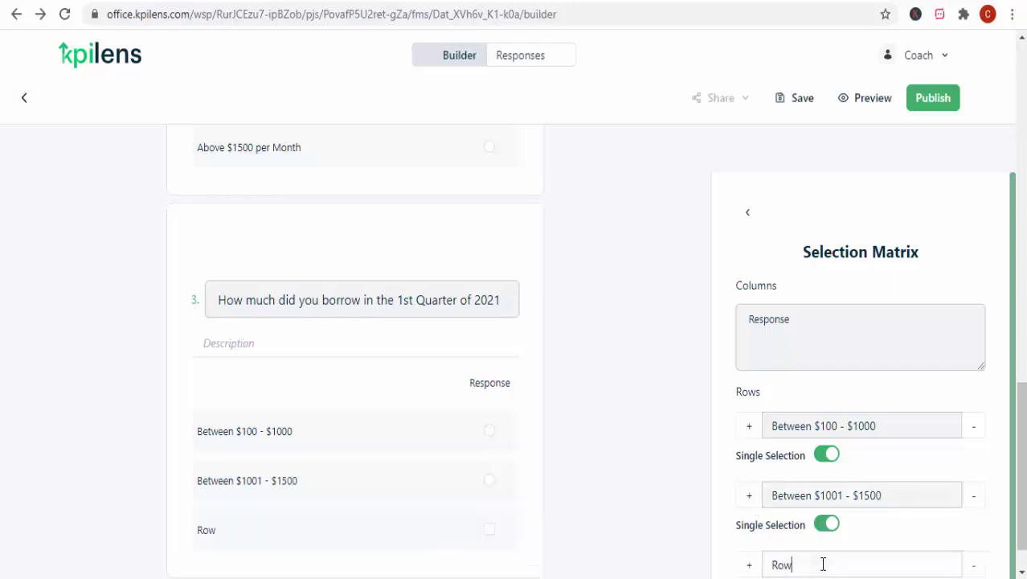
scroll(822, 563, down, 1)
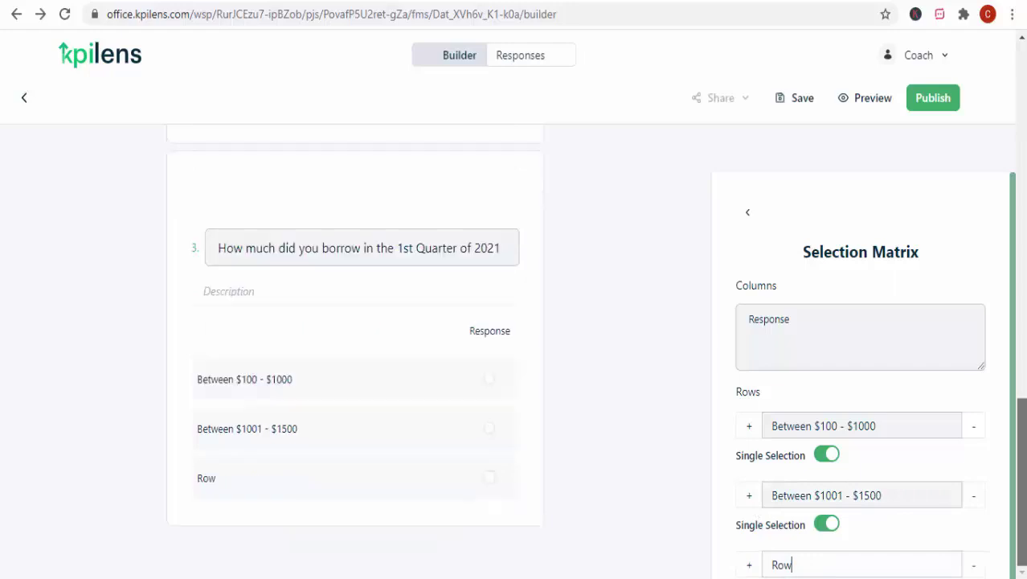
double_click(842, 554)
key(BackSpace)
text(Betwe)
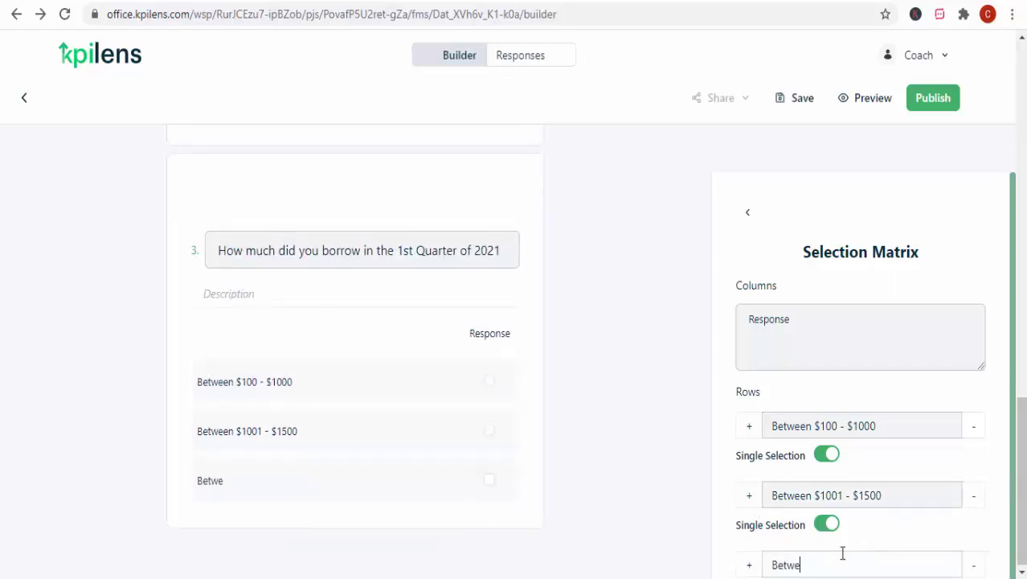
text(en $1001 - $1500)
key(BackSpace)
text(1501)
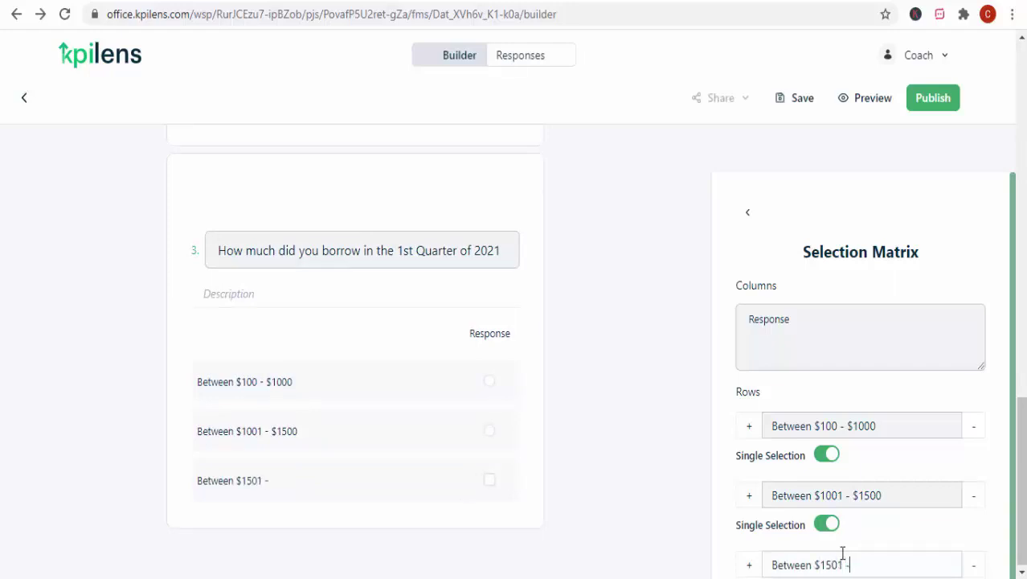
text( - $2000)
Turn on Single Selection for the "Between $1501 - $2000" row.
click(999, 535)
scroll(1002, 537, down, 1)
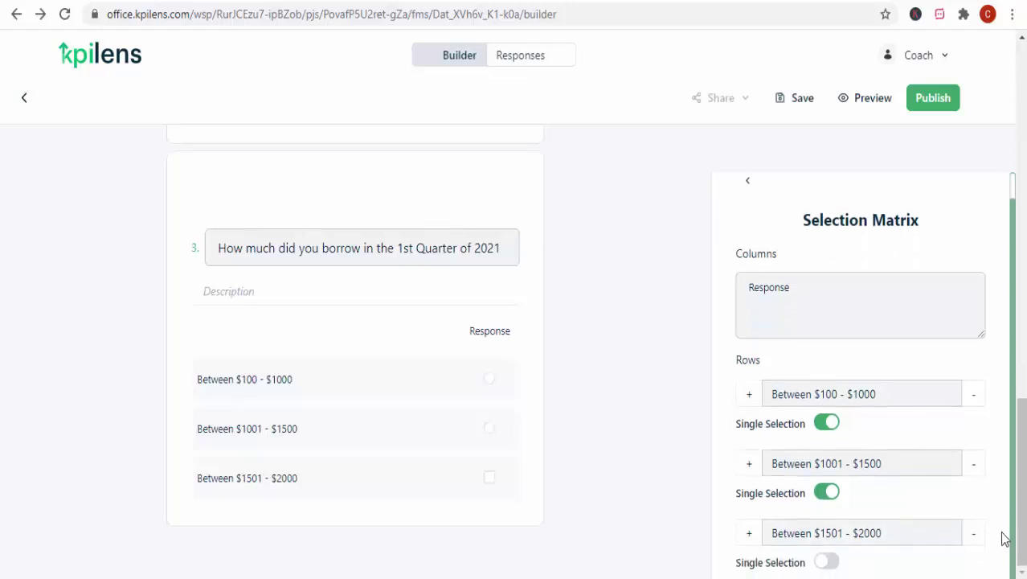
scroll(1004, 538, down, 1)
click(828, 492)
Add a fourth row named "Above $2000" to the borrowing matrix and turn on its Single Selection.
click(749, 463)
drag(837, 537, 766, 529)
text(Abov)
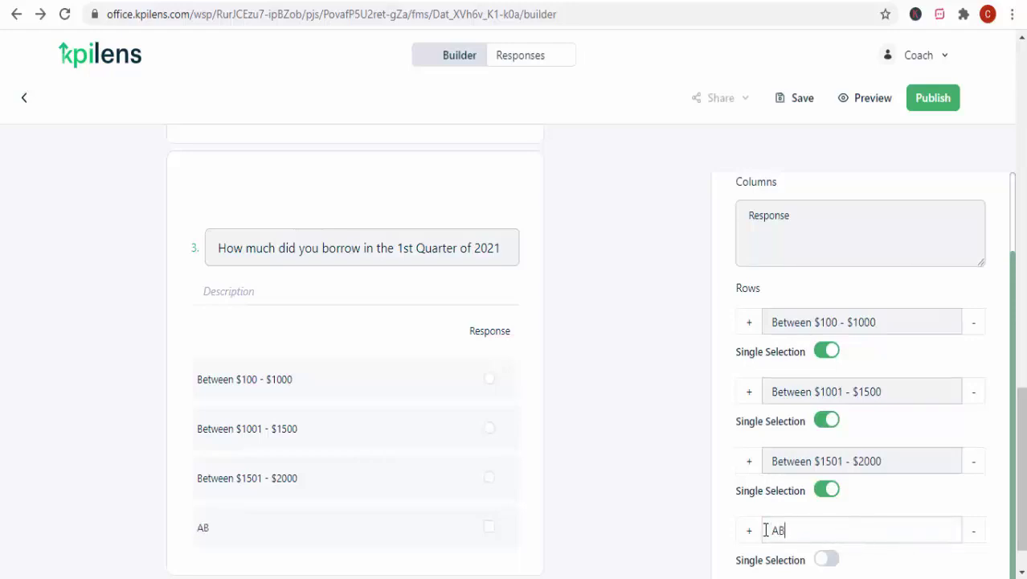
key(BackSpace)
key(BackSpace)
key(BackSpace)
text(bove $2000)
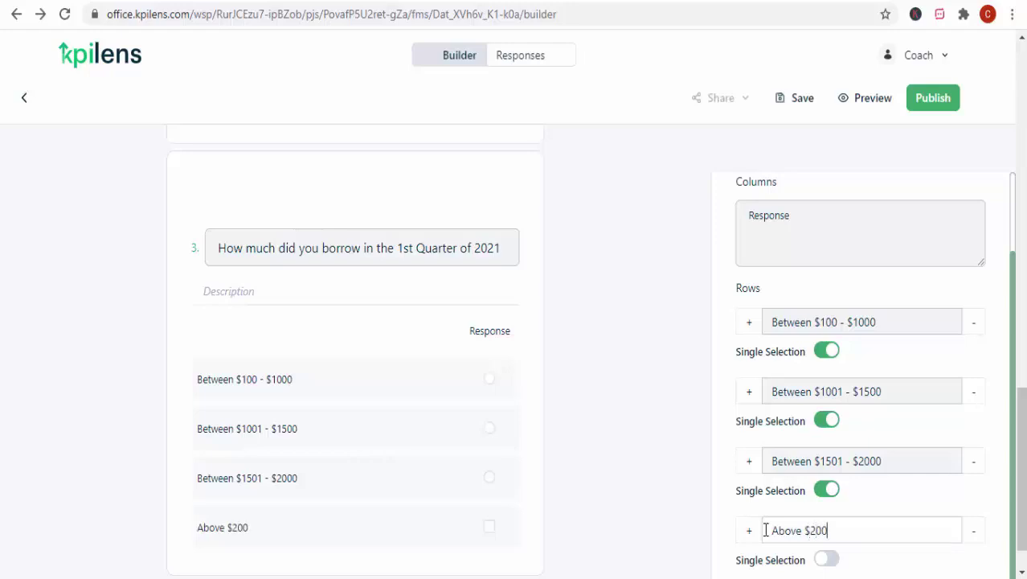
click(828, 558)
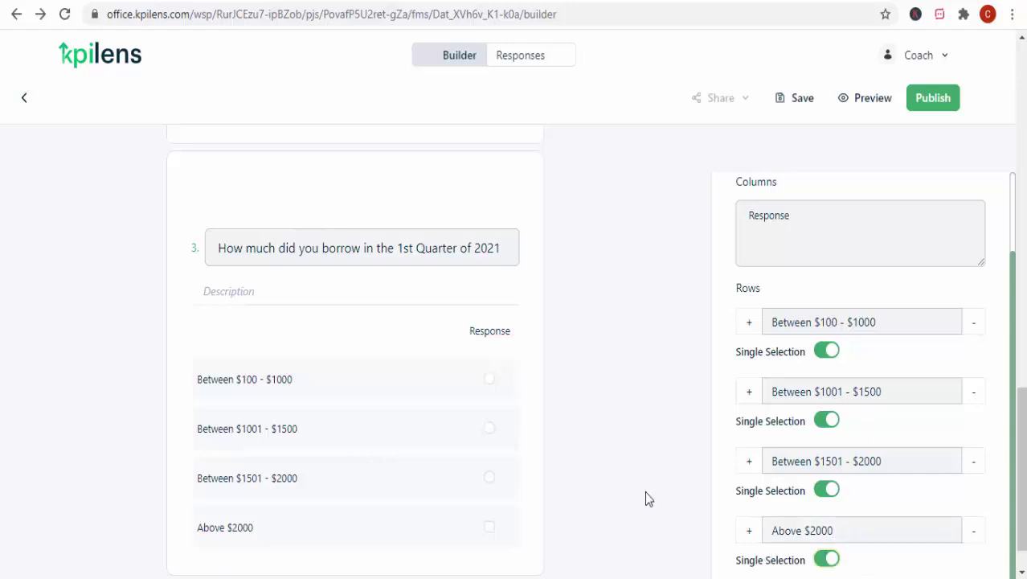
Preview the whole form, check its description and all three questions, and return to the builder.
drag(1021, 466, 1021, 118)
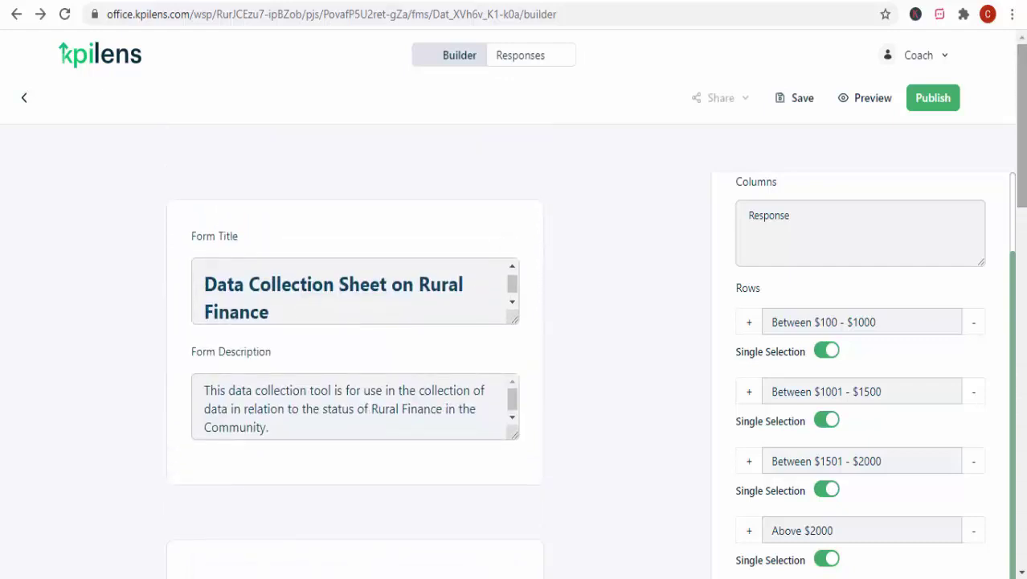
click(867, 100)
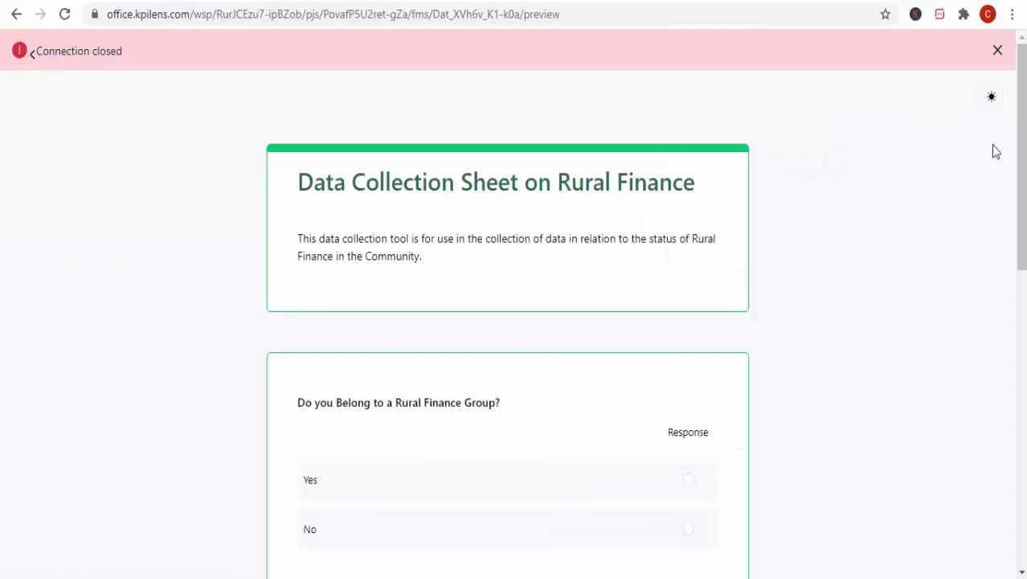
scroll(1021, 153, down, 3)
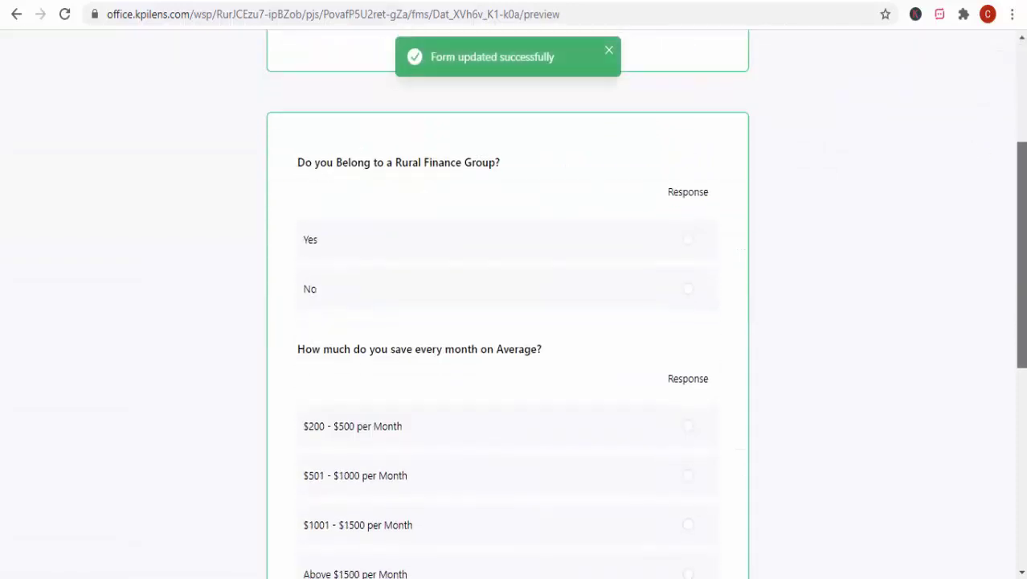
scroll(1021, 241, down, 6)
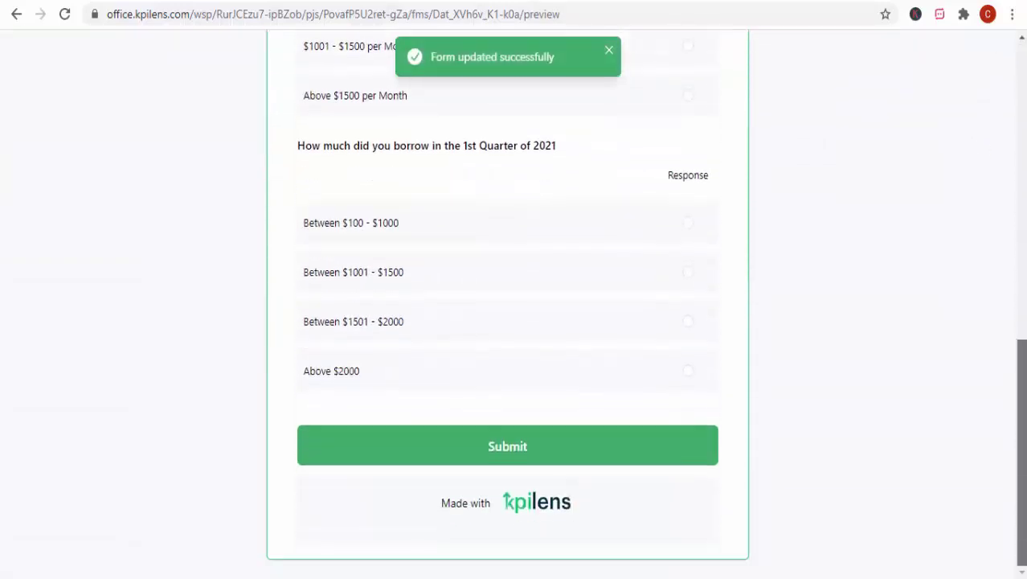
scroll(514, 321, up, 10)
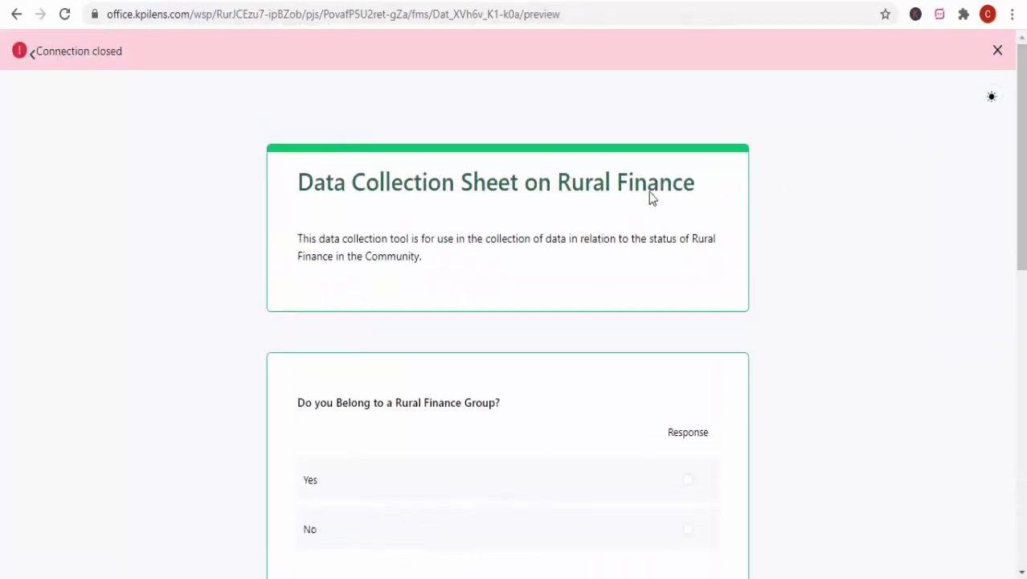
click(33, 55)
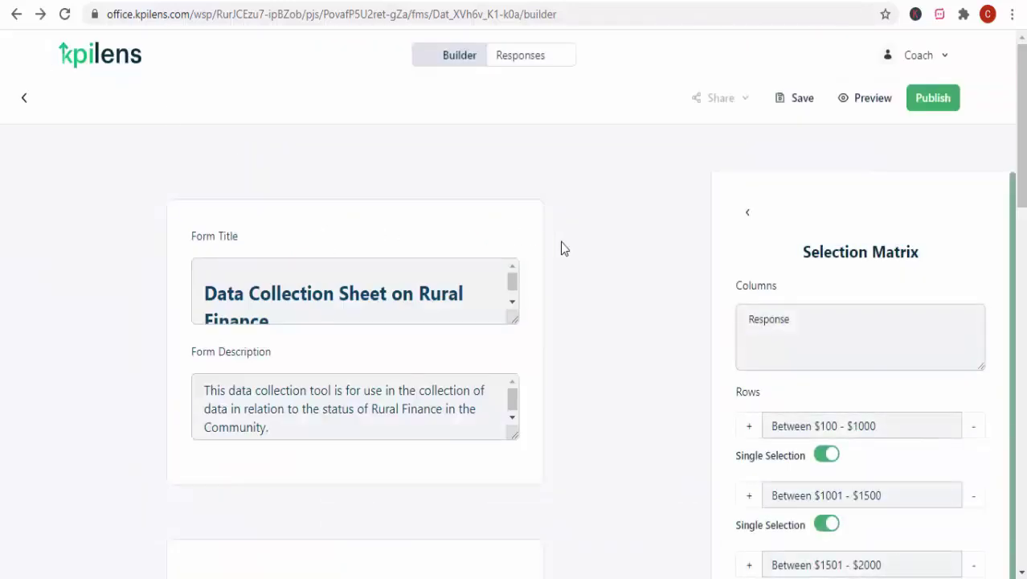
Publish the Rural Finance form and go back to the Poverty Reduction project's forms list.
click(945, 105)
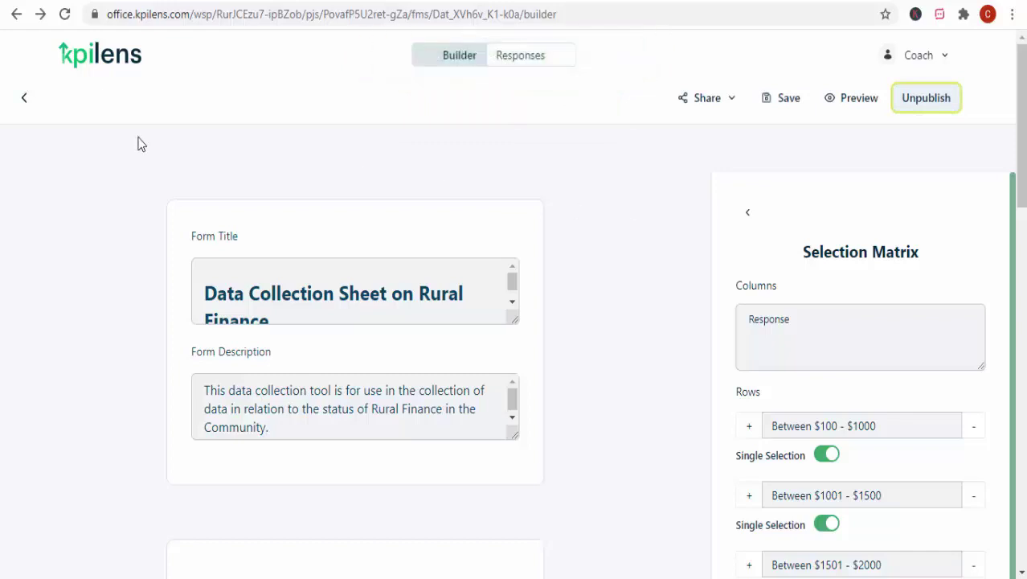
click(26, 98)
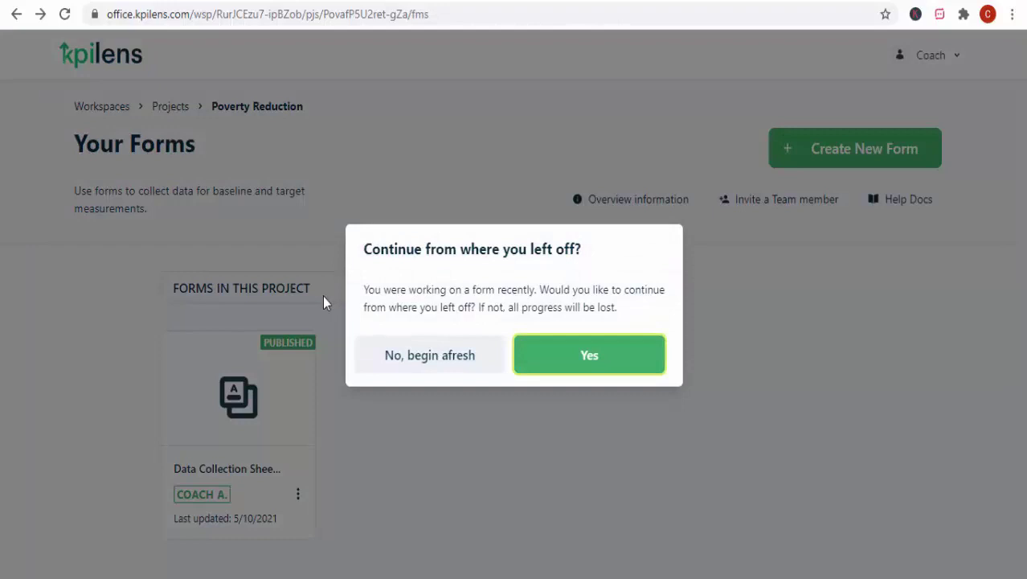
Continue with the recently edited form, save it, and return to the project's forms list.
click(557, 366)
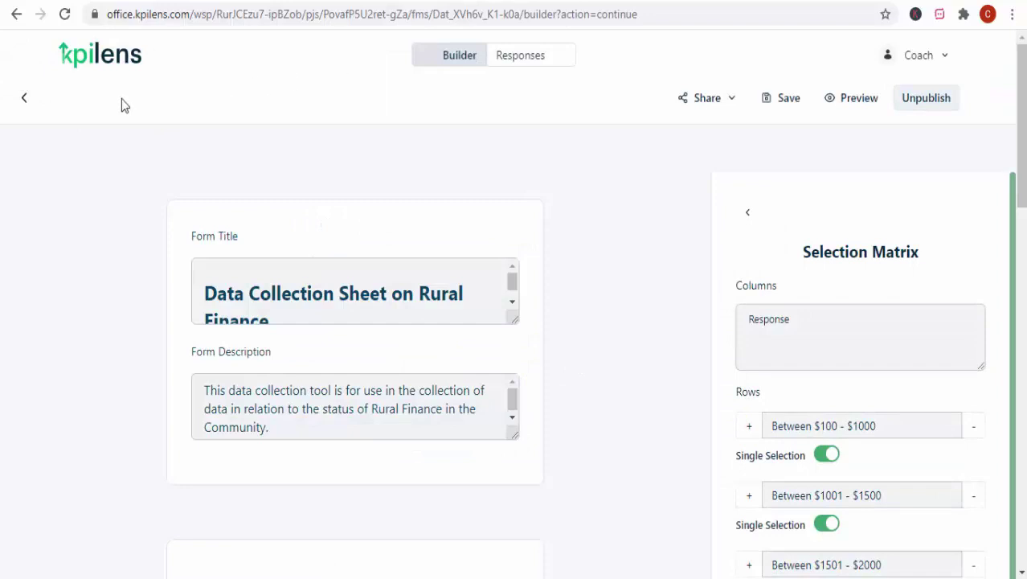
click(766, 100)
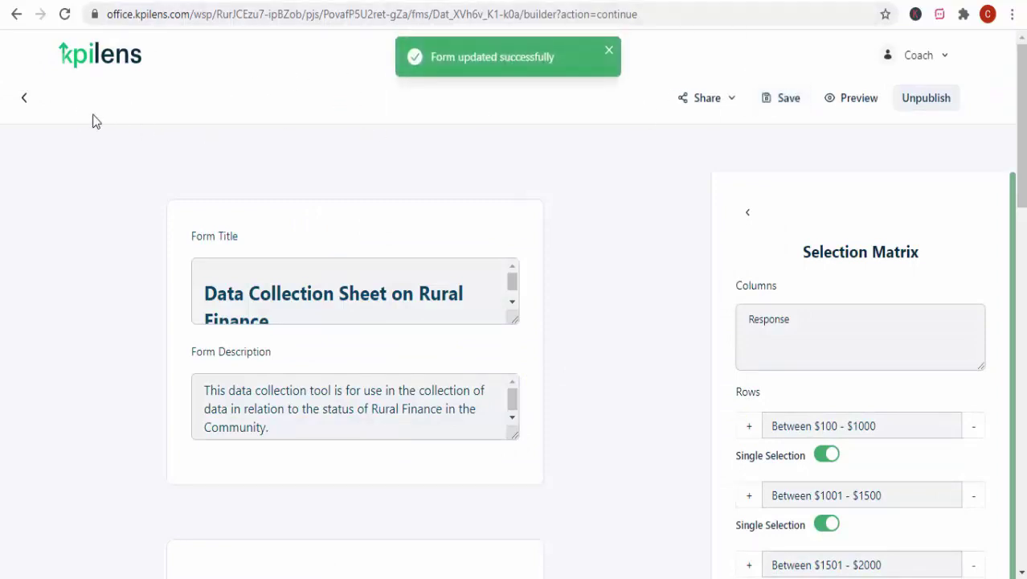
click(26, 100)
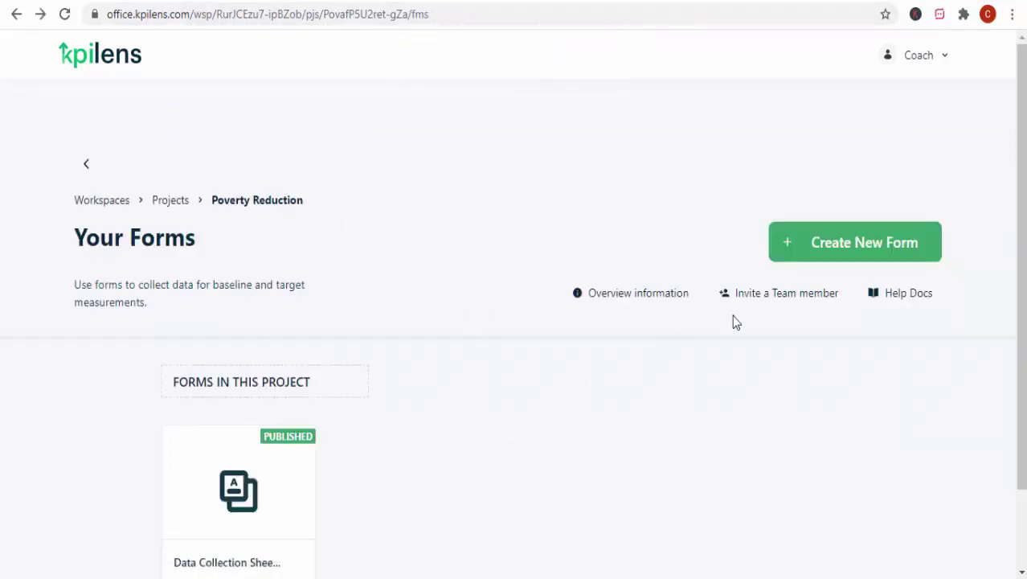
View the responses of the Data Collection Sheet on Rural Finance form, check its builder, and return to the project's forms list.
scroll(890, 470, down, 2)
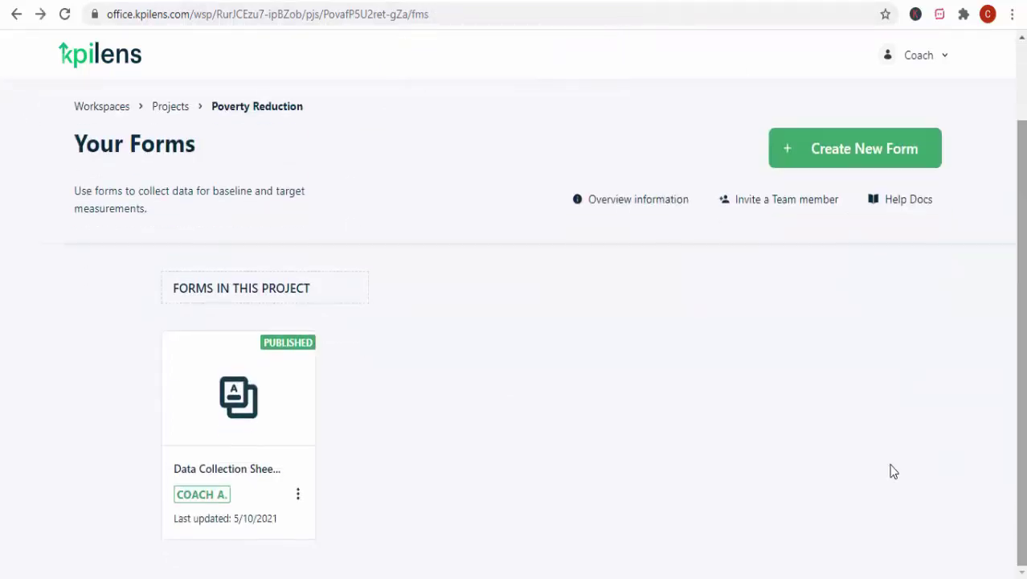
click(299, 496)
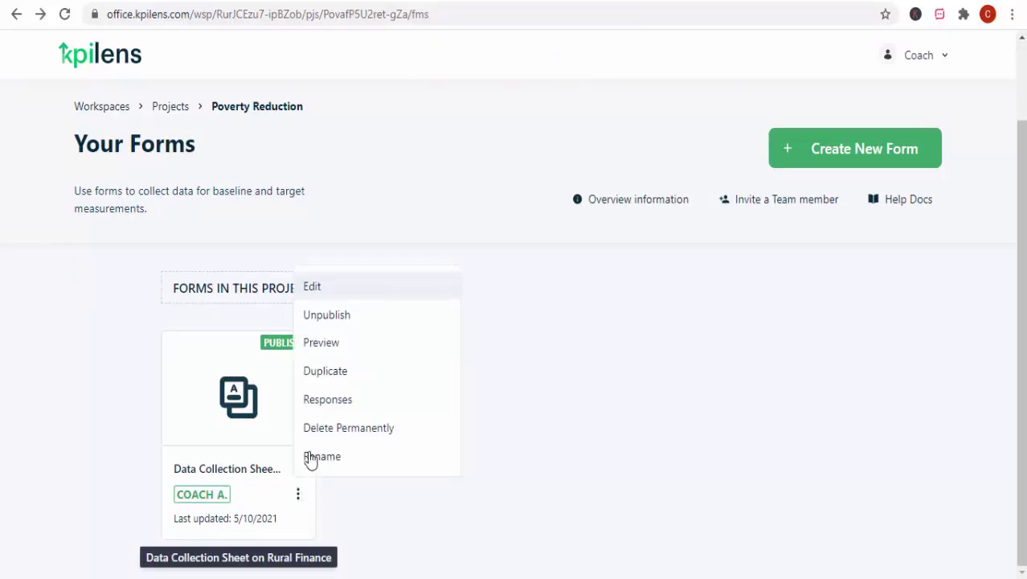
click(298, 495)
click(298, 496)
click(338, 410)
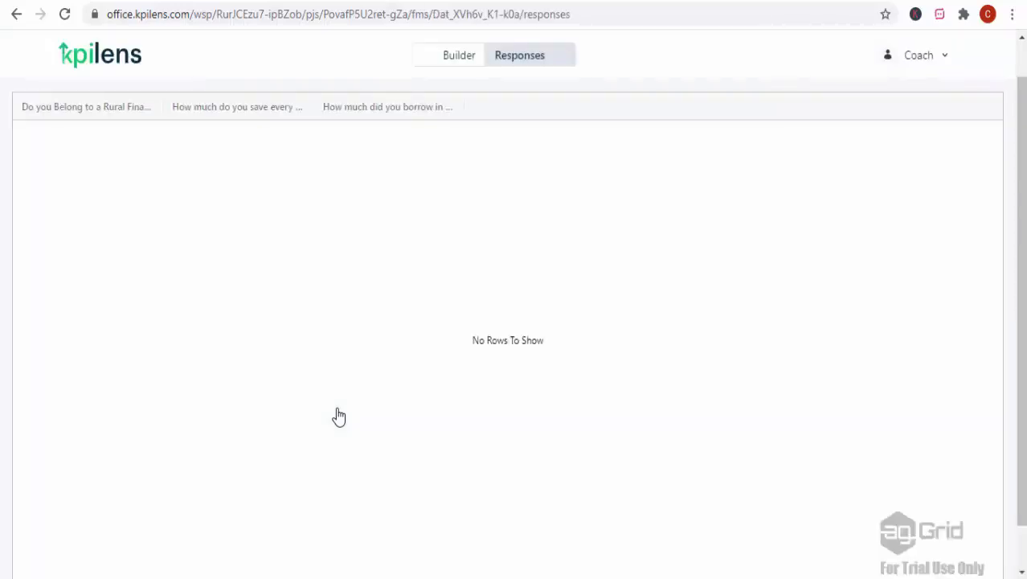
click(470, 65)
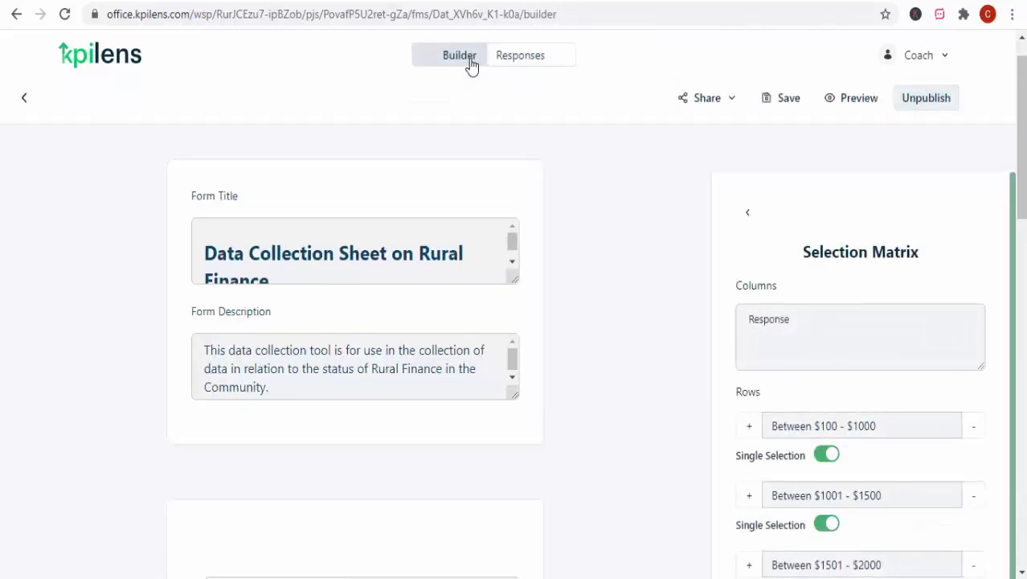
click(26, 99)
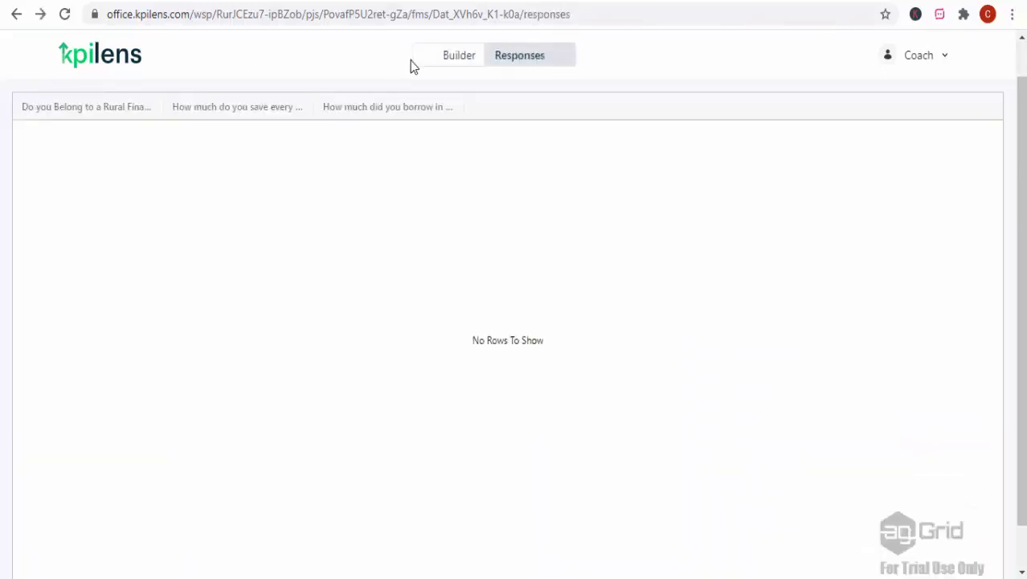
click(9, 19)
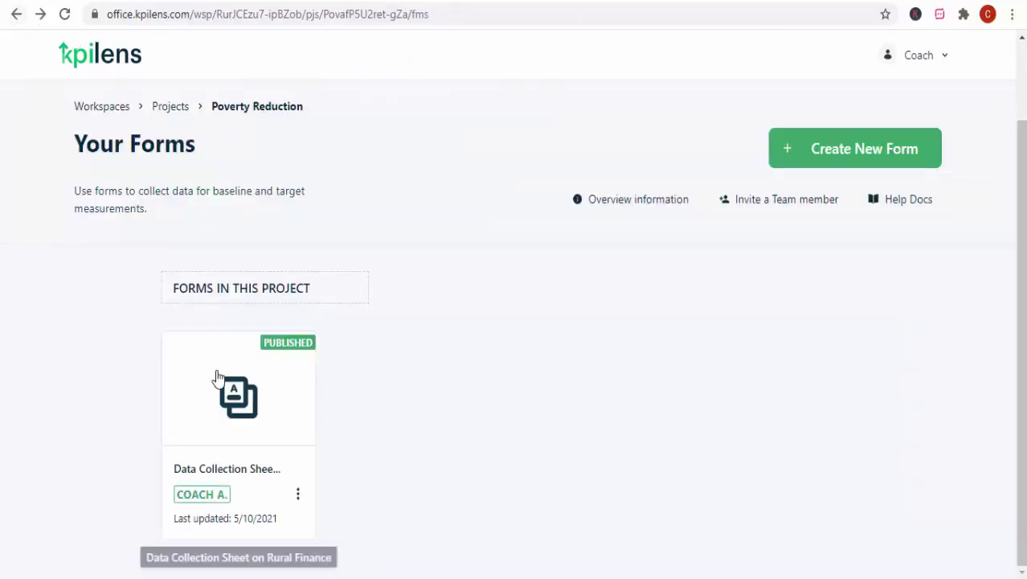
Open the Data Collection Sheet on Rural Finance form in the builder and copy its publish link.
scroll(465, 447, down, 2)
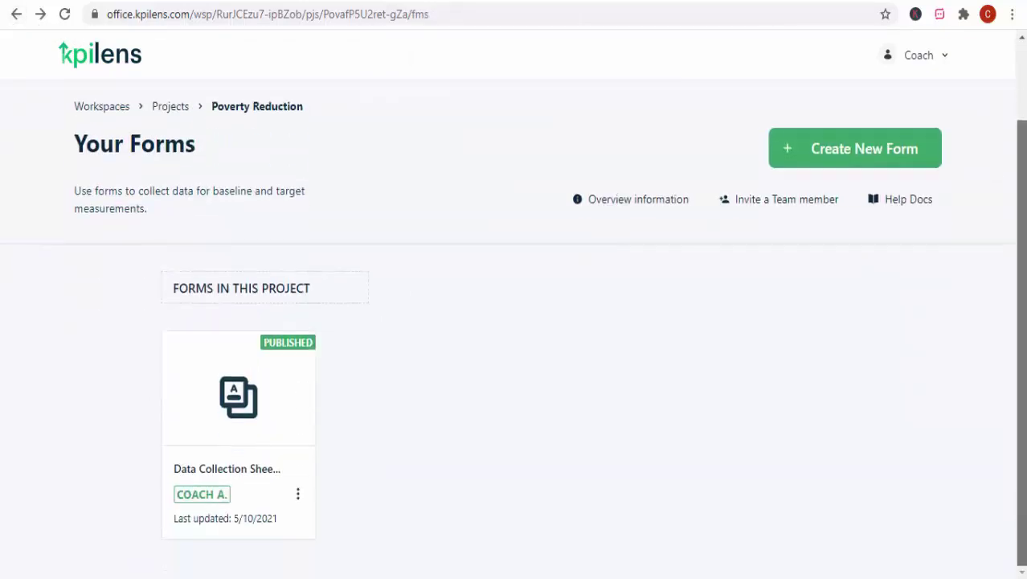
click(299, 494)
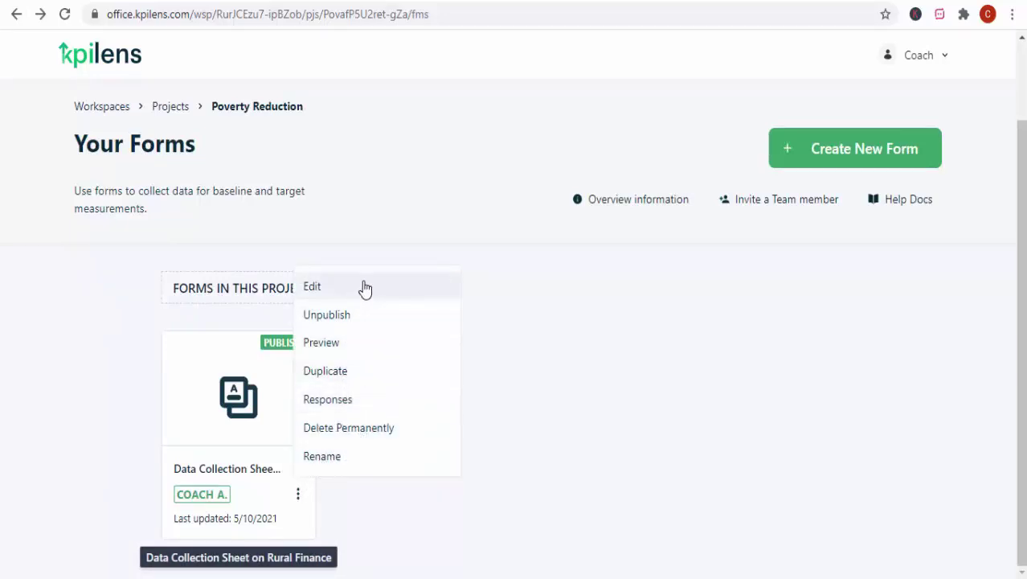
click(288, 483)
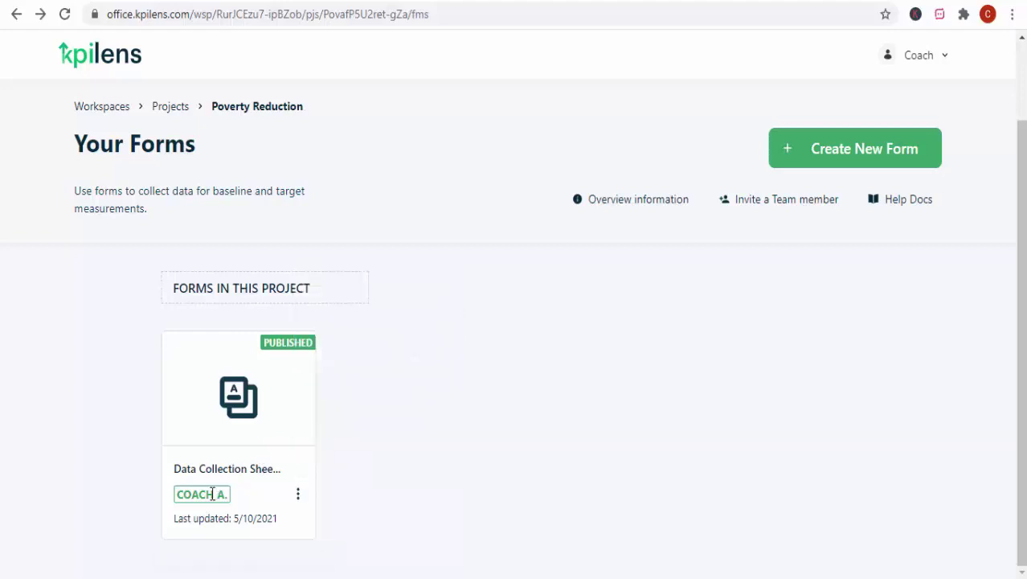
click(276, 399)
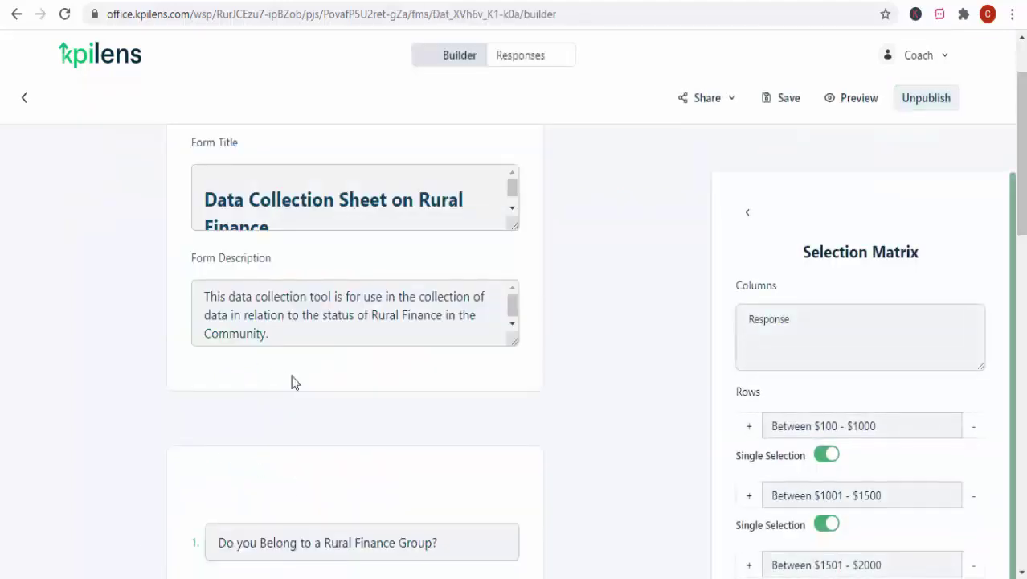
click(716, 107)
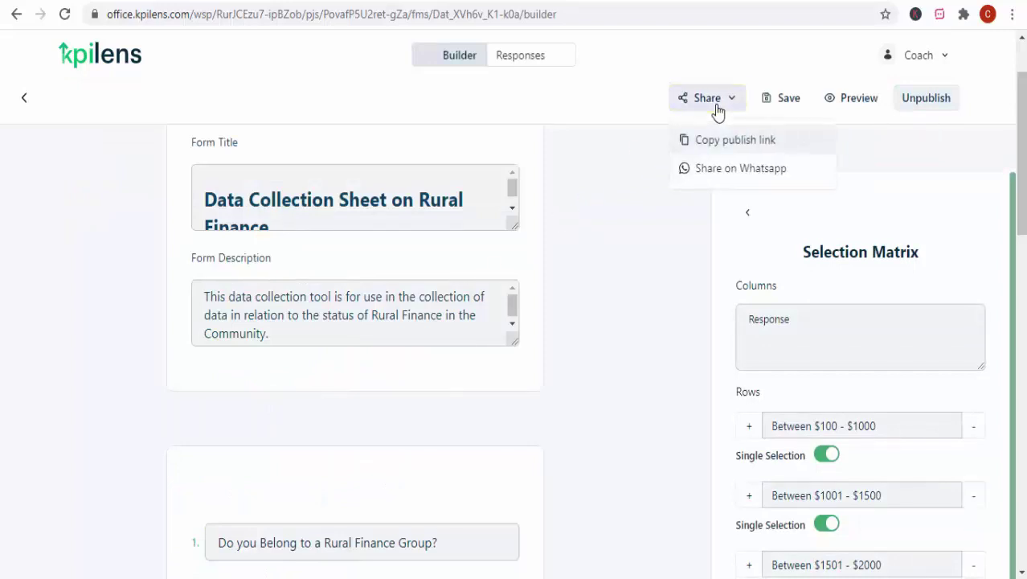
click(720, 142)
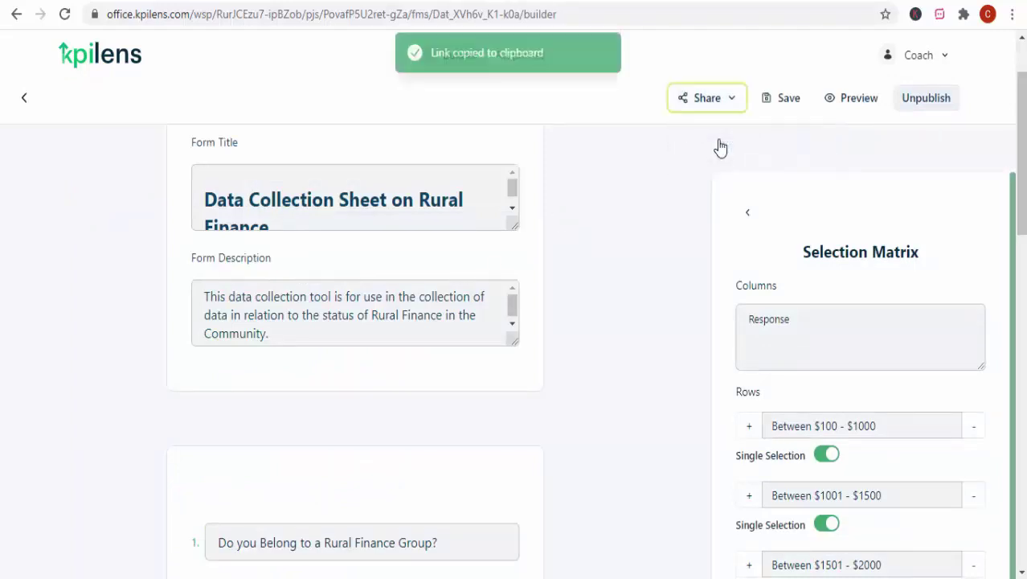
Open the copied publish link in a new browser tab and look over the published form.
key(ctrl+t)
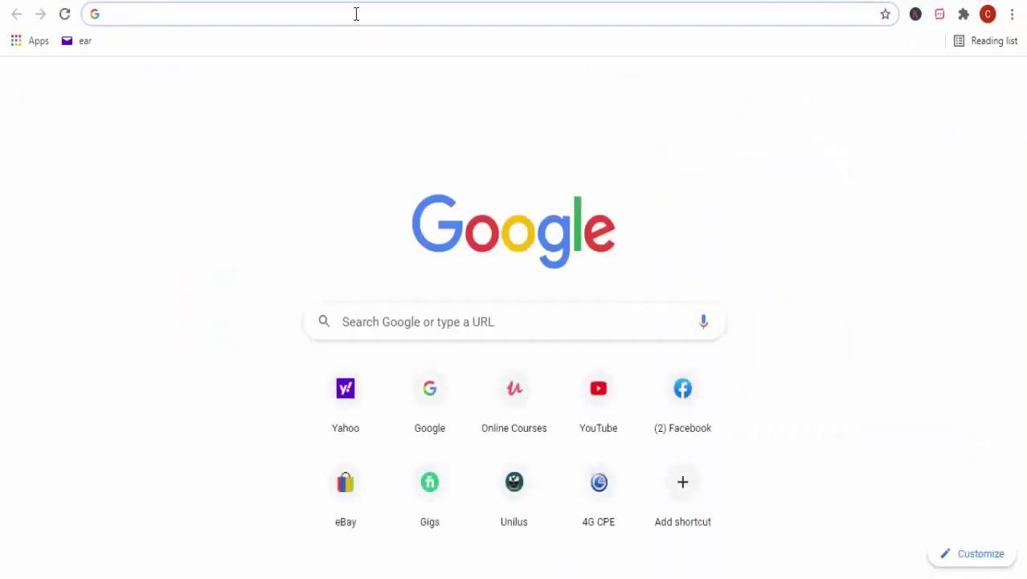
key(ctrl+v)
key(Return)
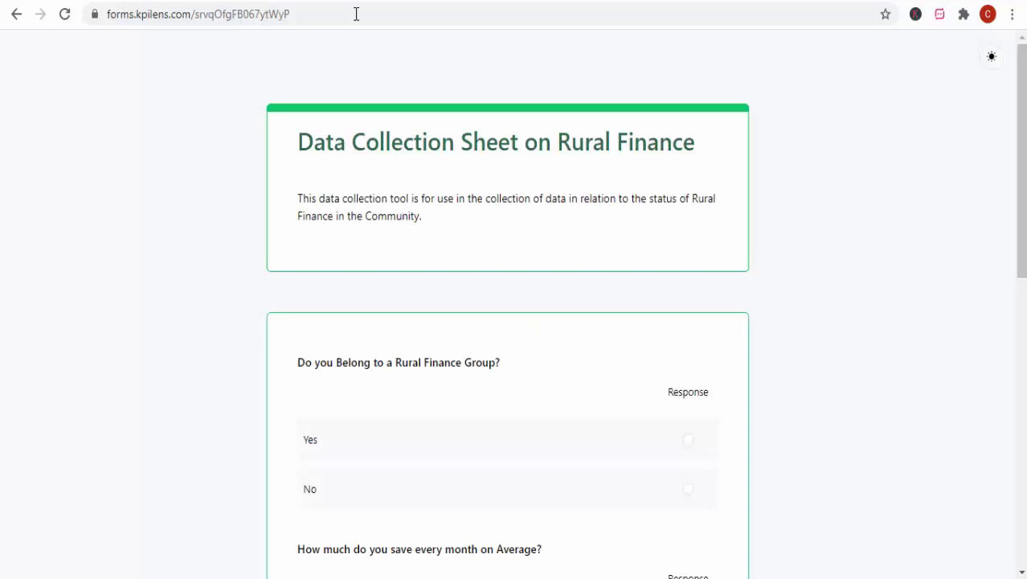
drag(1022, 153, 1025, 42)
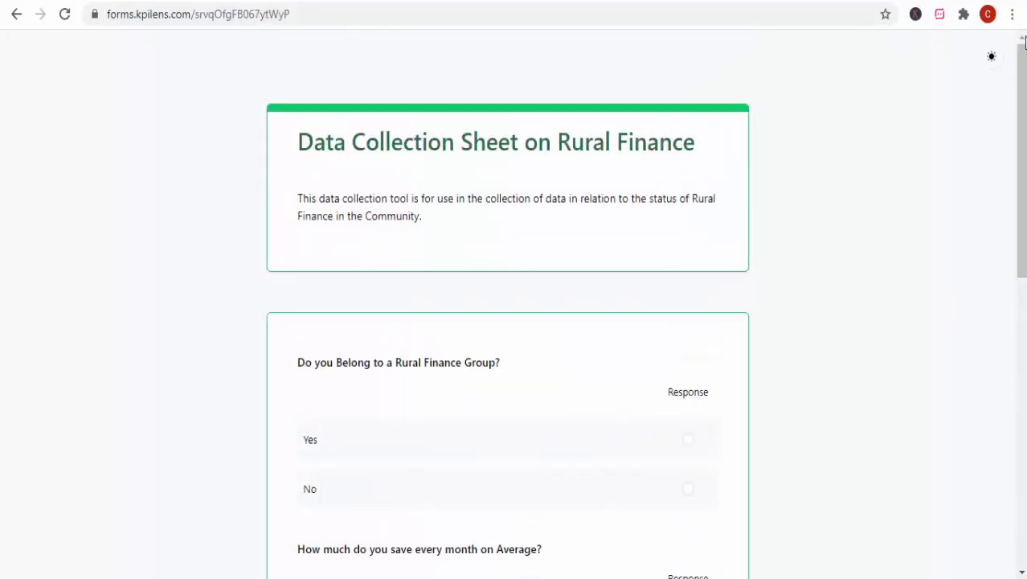